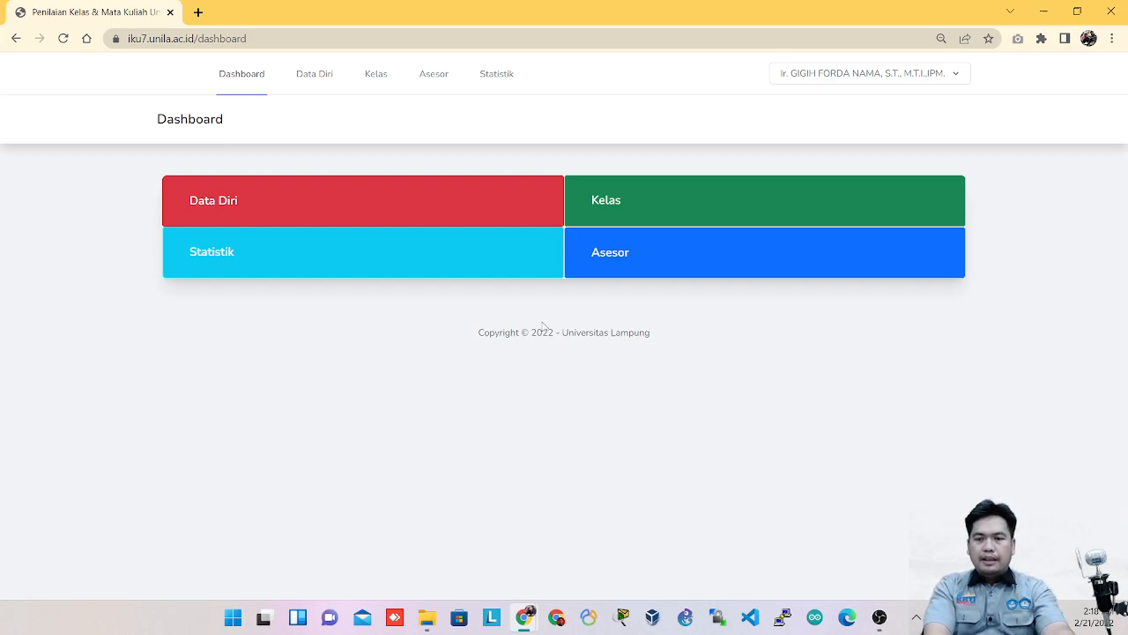
Step: Open the Kelas list for 2021/2022 Semester Genap and examine the classes and which of them have a VClass link
click(601, 203)
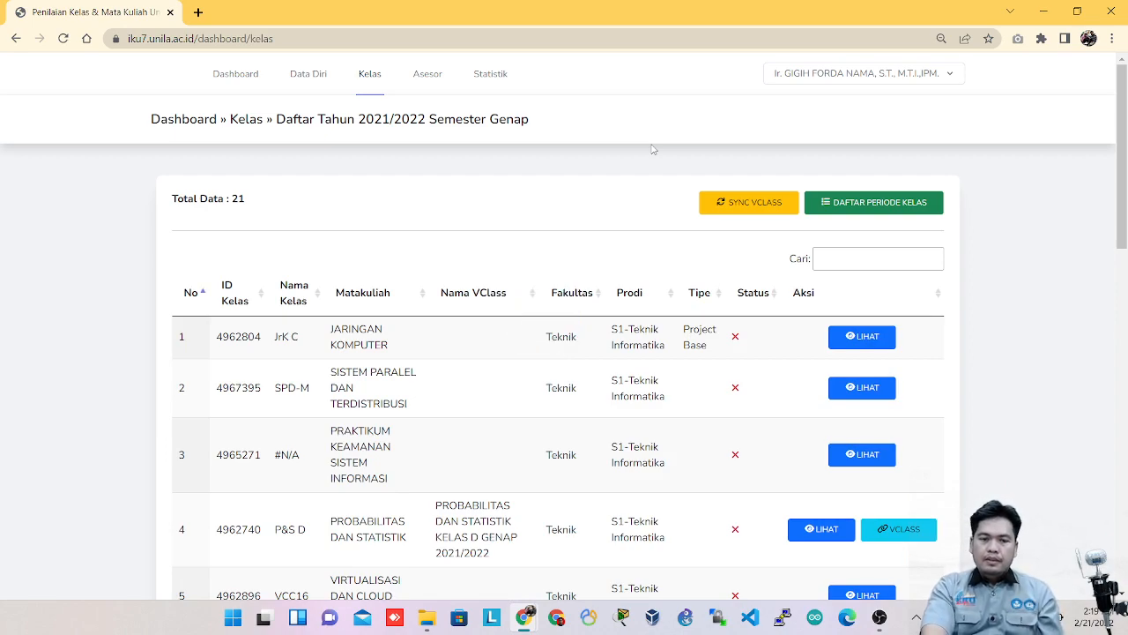
triple_click(205, 202)
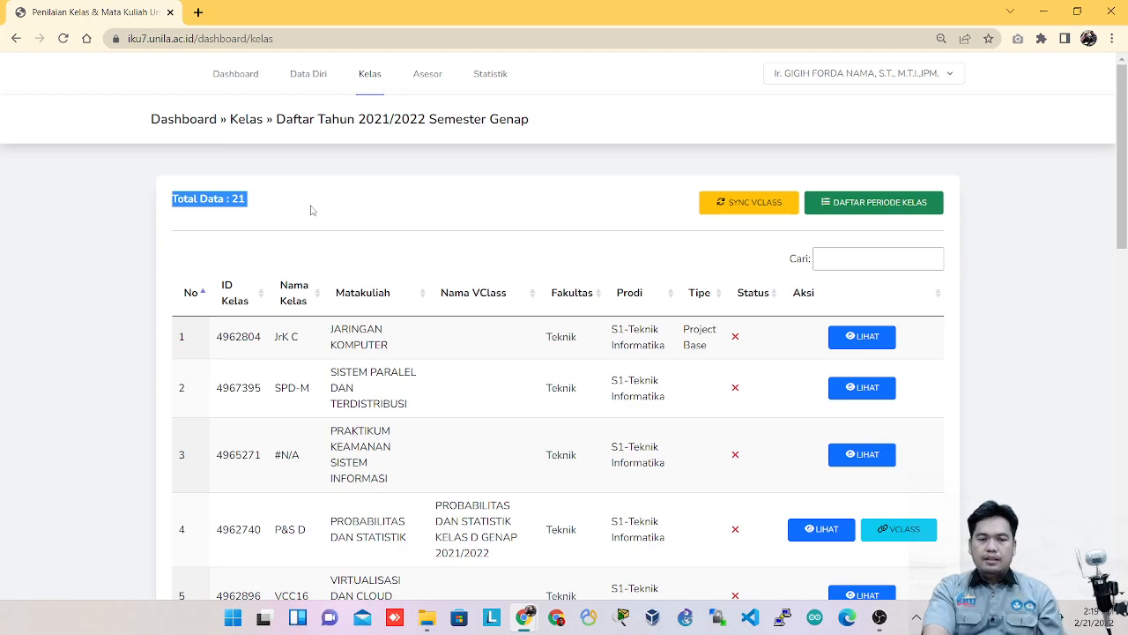
scroll(310, 209, down, 2)
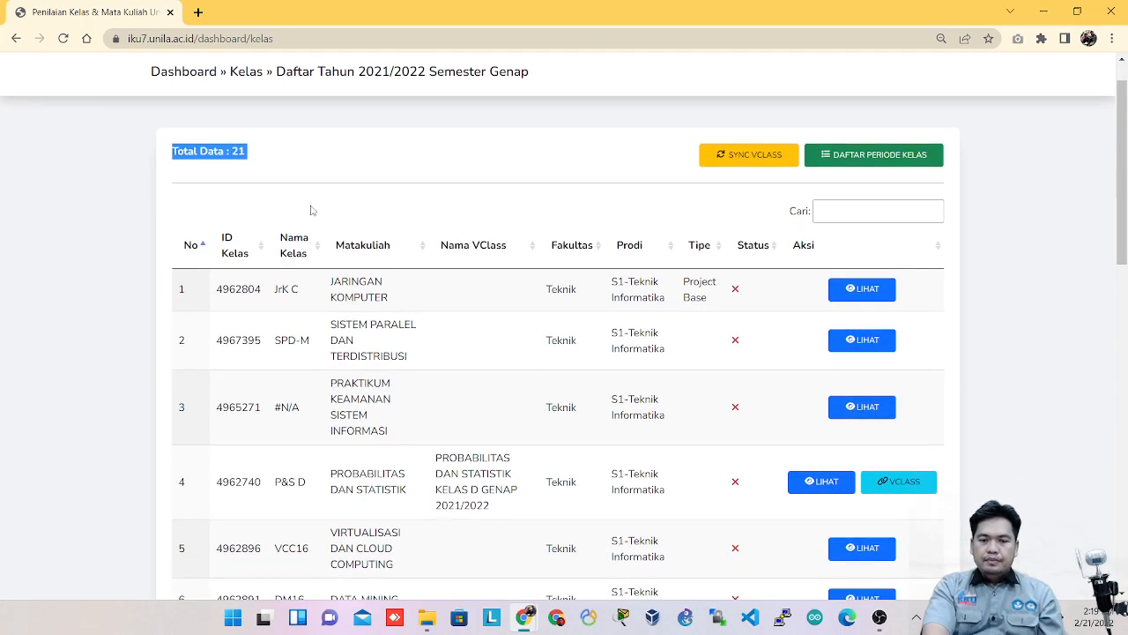
scroll(311, 209, down, 3)
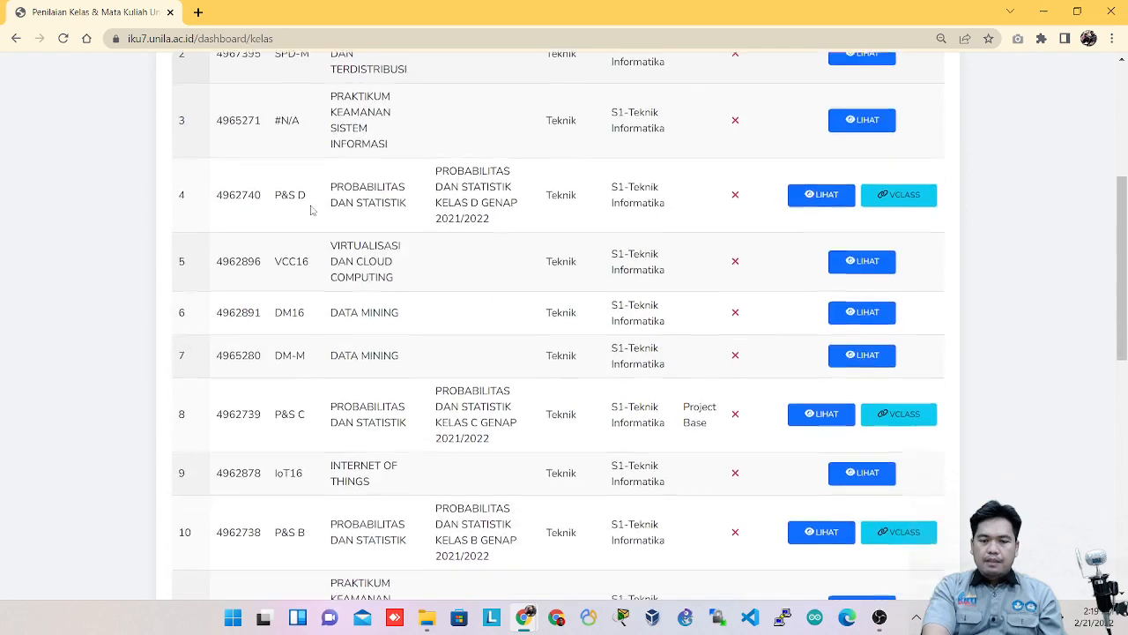
scroll(310, 210, down, 1)
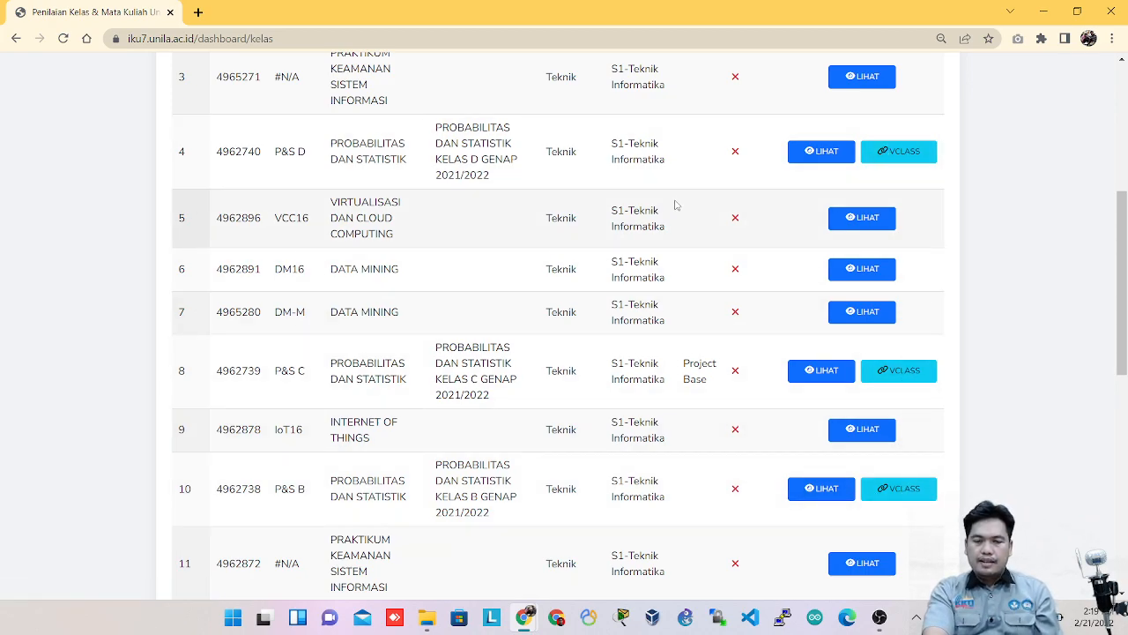
scroll(675, 205, up, 1)
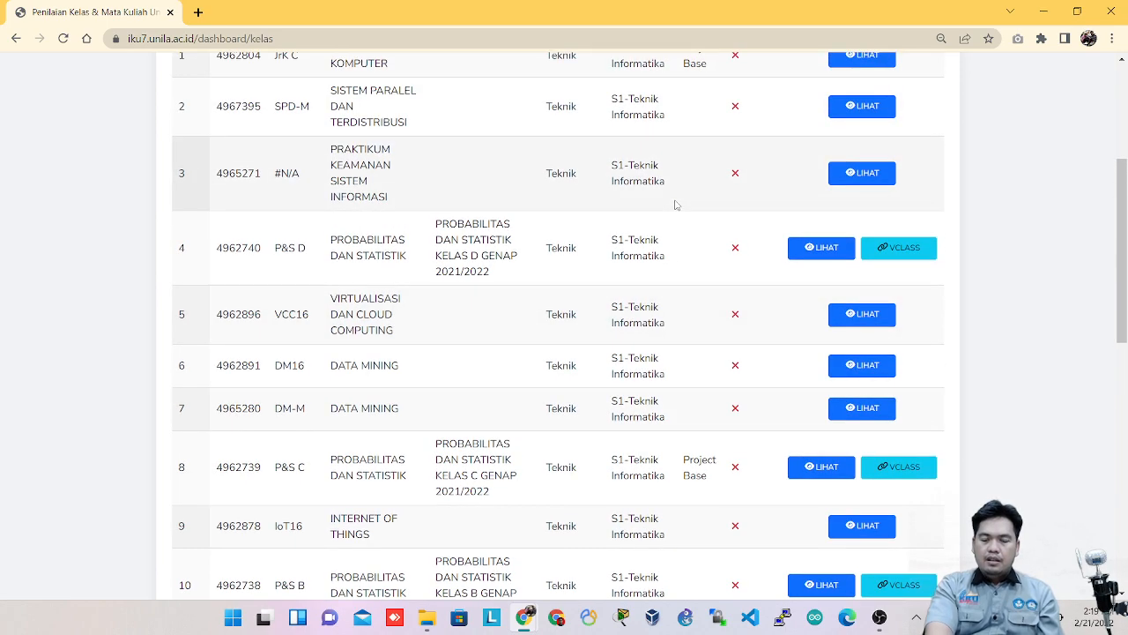
scroll(675, 205, up, 1)
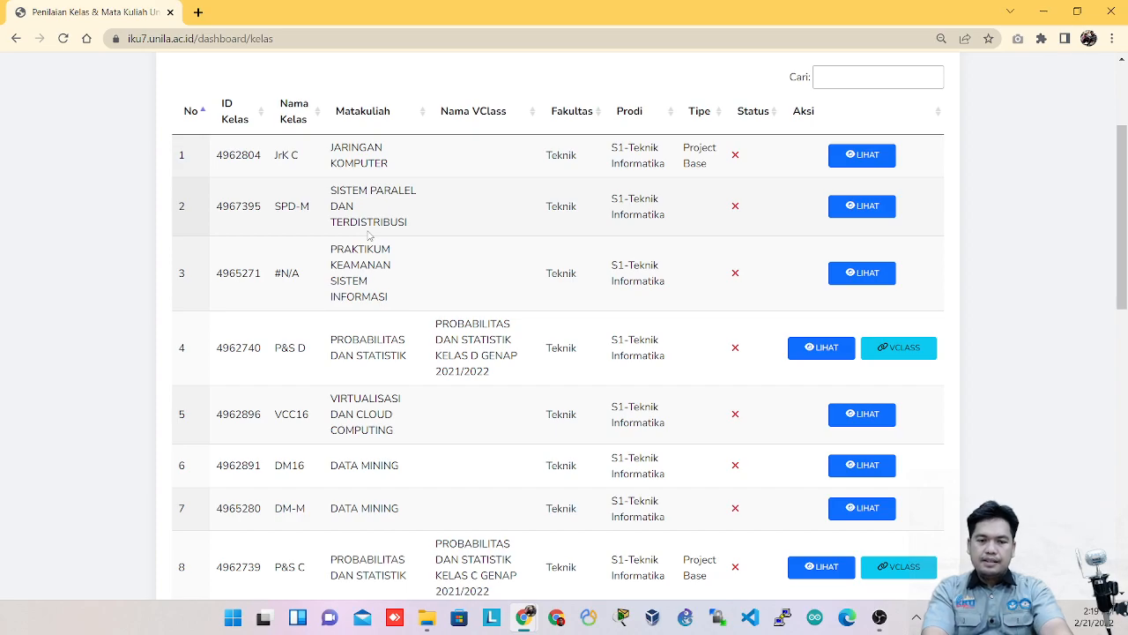
scroll(368, 235, down, 4)
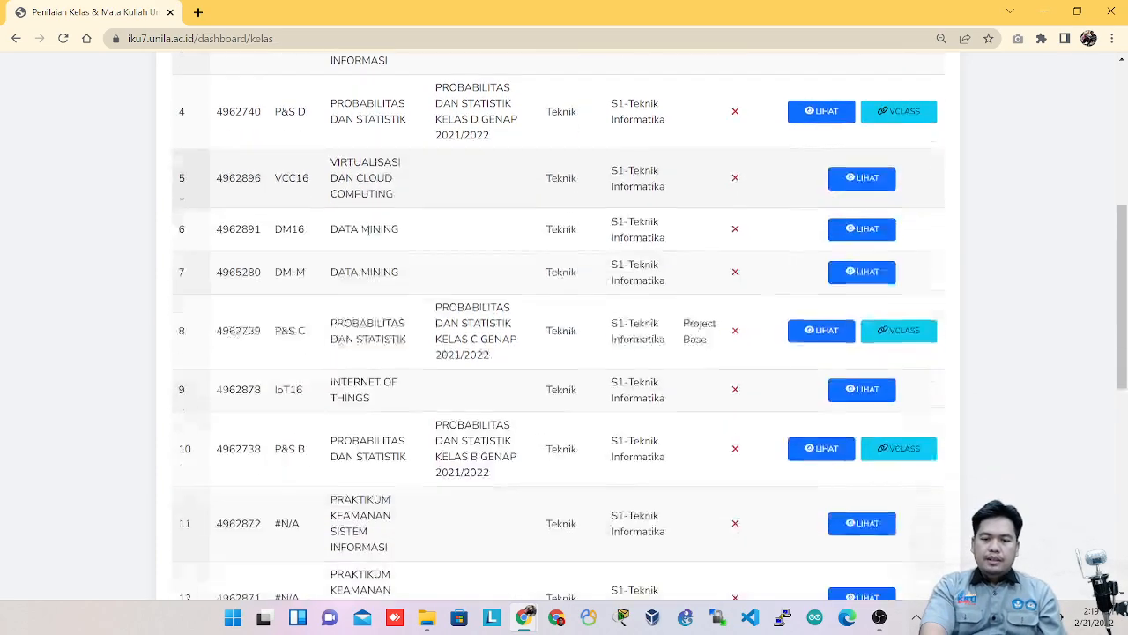
scroll(369, 236, down, 3)
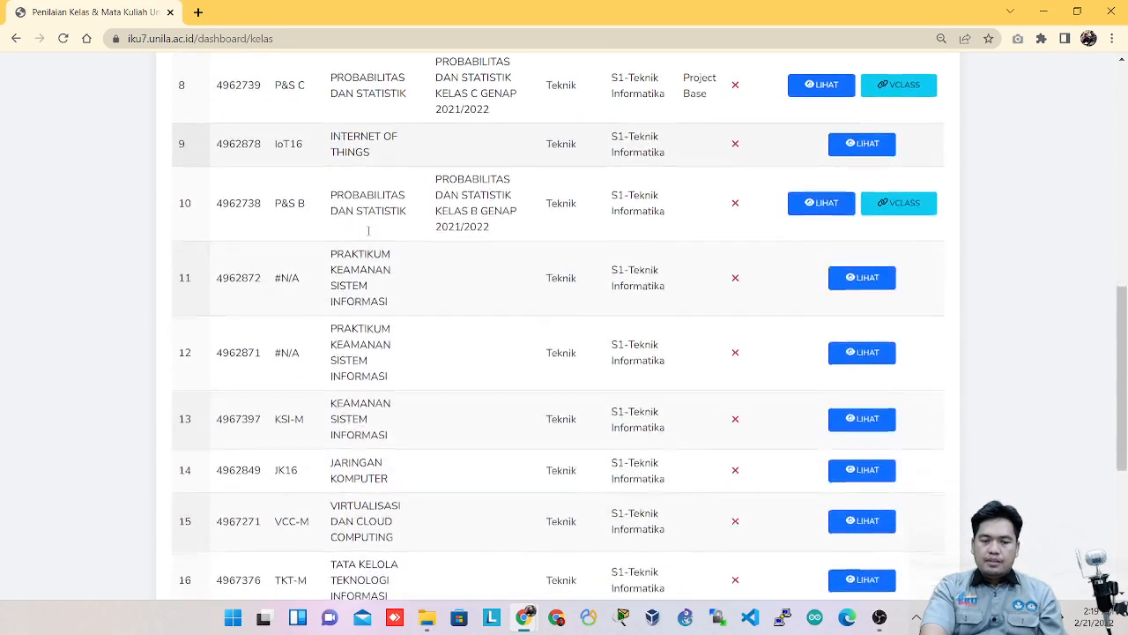
scroll(368, 235, down, 1)
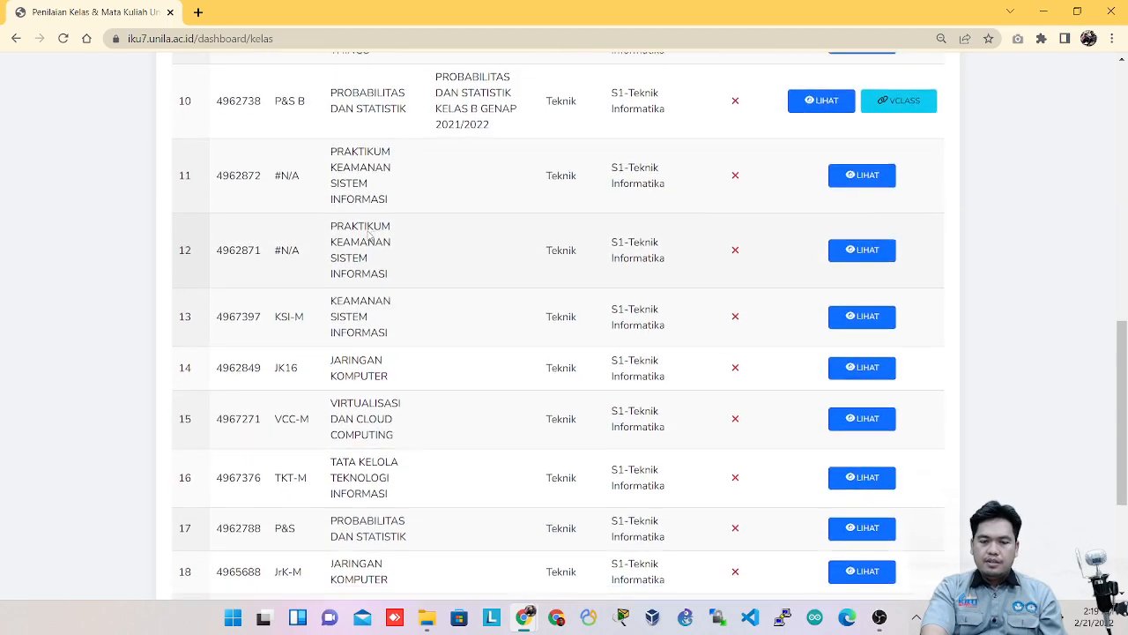
Step: Open vclass.unila.ac.id in a new browser tab and go to its course dashboard
click(199, 13)
text(v)
key(Return)
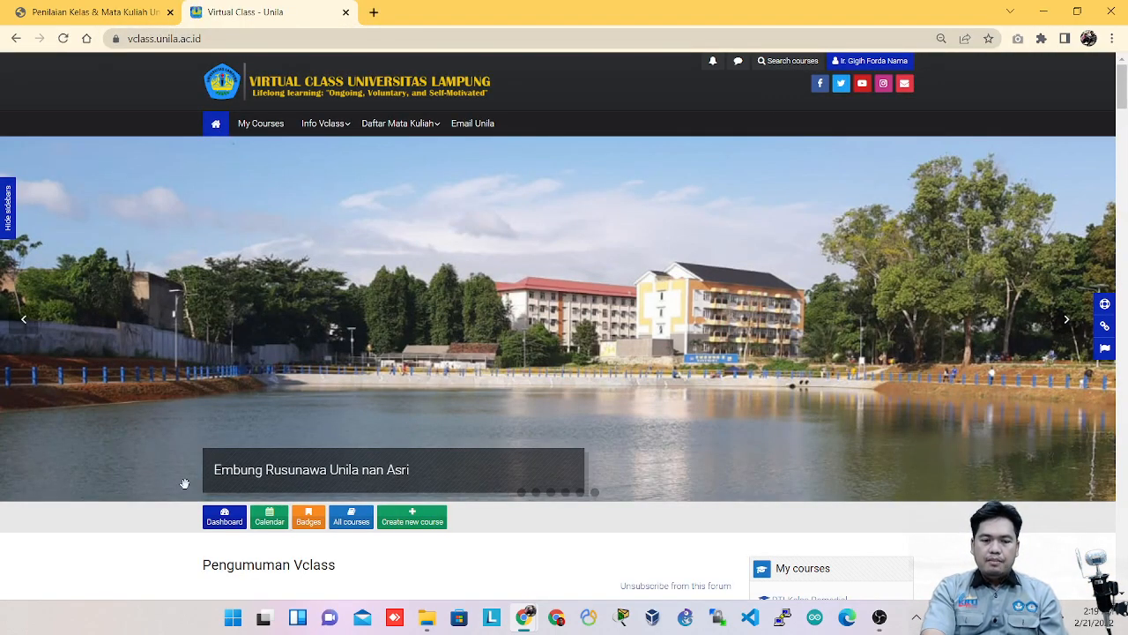
click(220, 522)
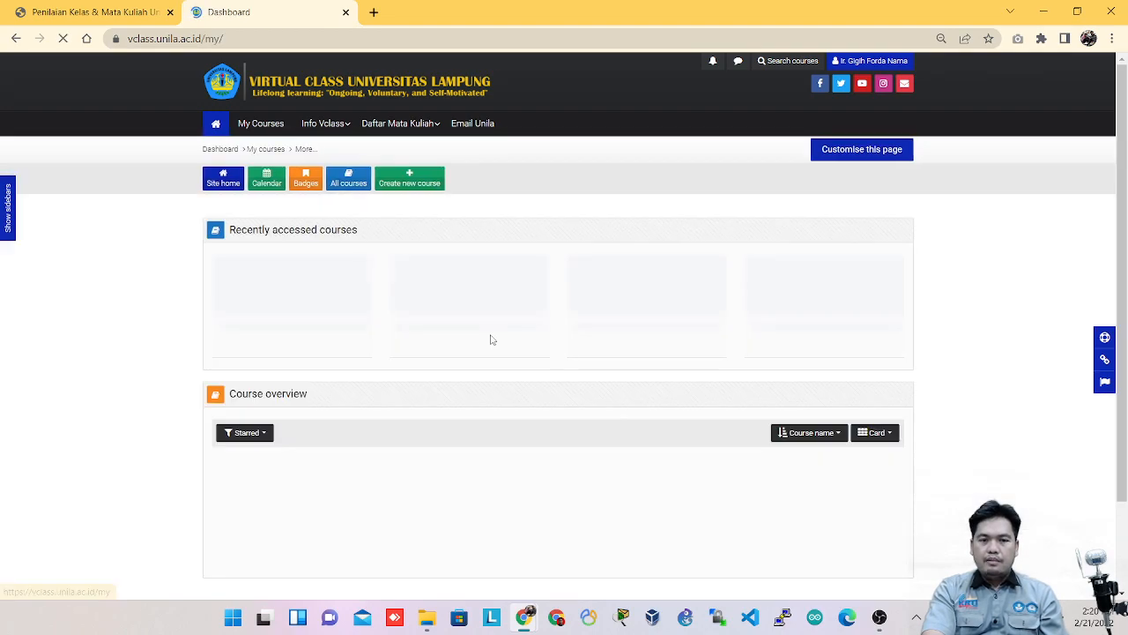
Step: Open the starred course Probabilitas & Statistika Kelas Mengulang PSTI from the course overview
scroll(491, 340, down, 2)
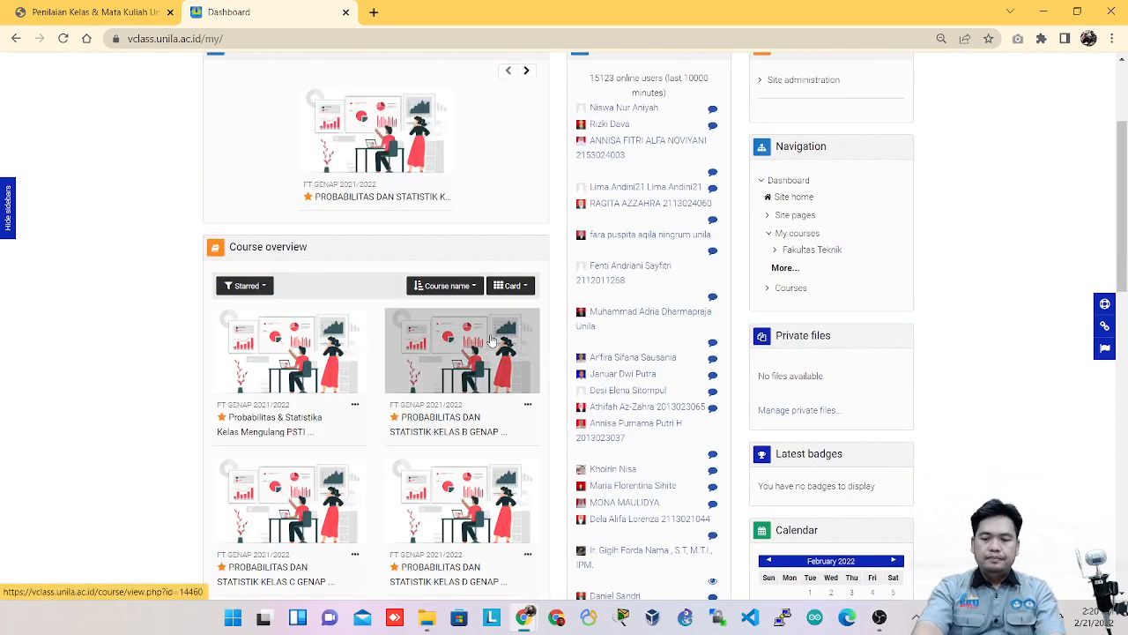
ctrl+scroll(491, 339, up, 1)
scroll(491, 339, down, 1)
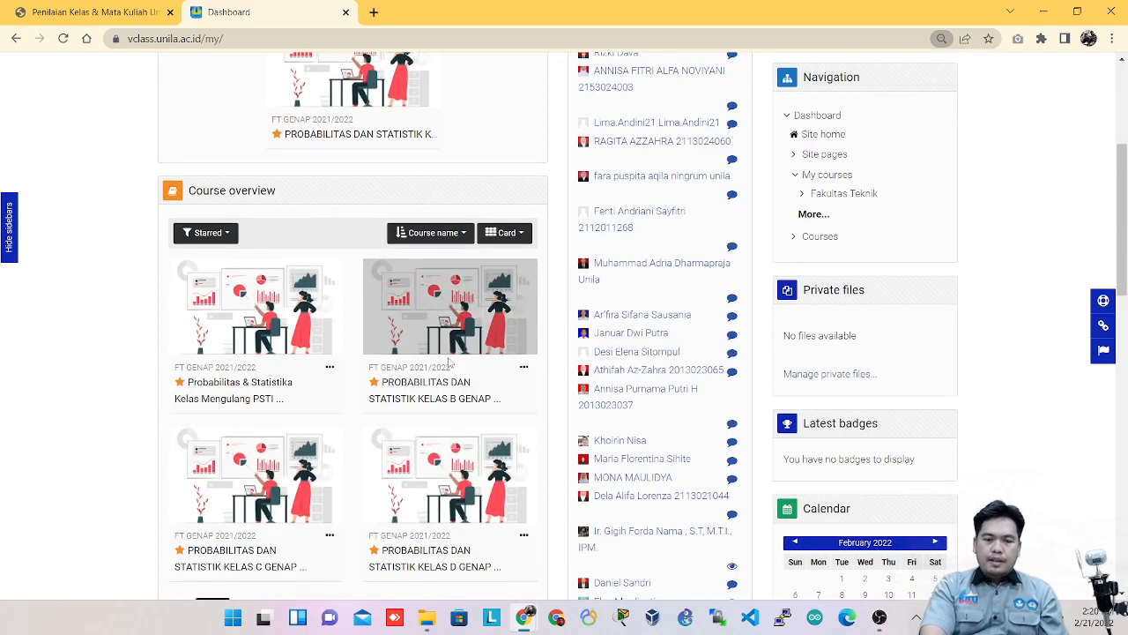
scroll(460, 502, down, 1)
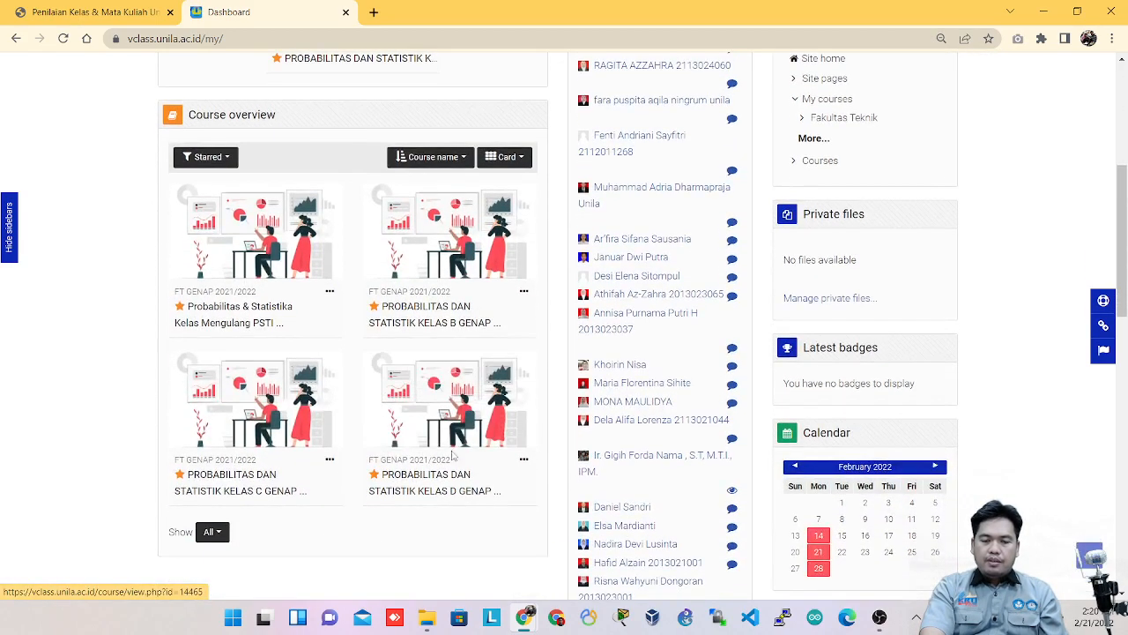
click(244, 249)
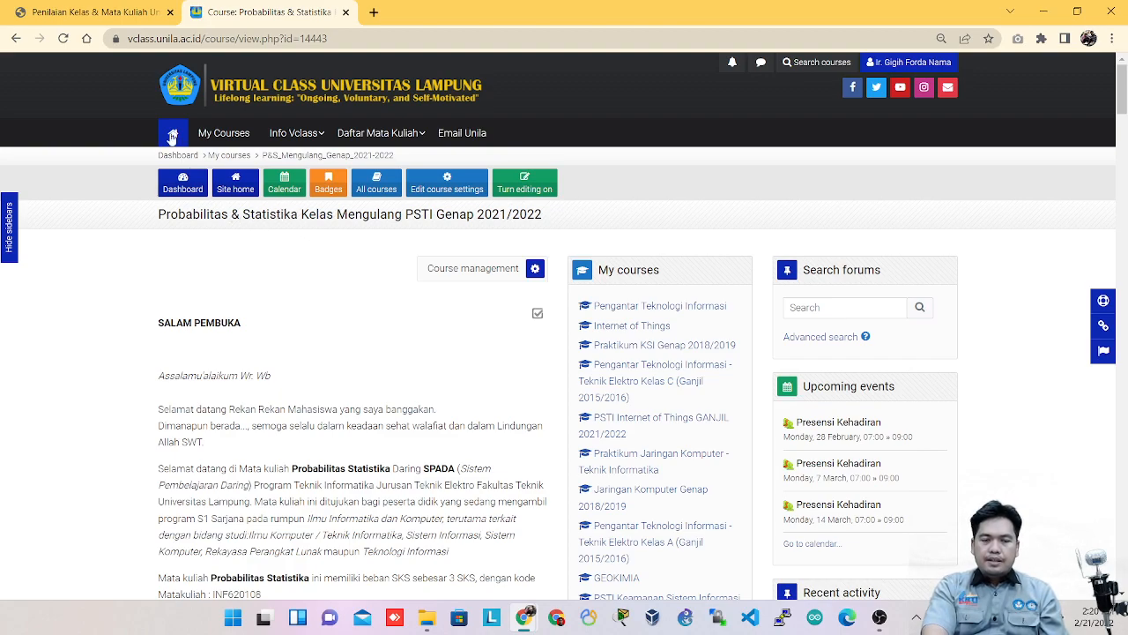
Step: Return to the iku7 class list and copy the ID Kelas of the P&S class, PROBABILITAS DAN STATISTIK, in row 17
click(132, 22)
scroll(291, 366, down, 2)
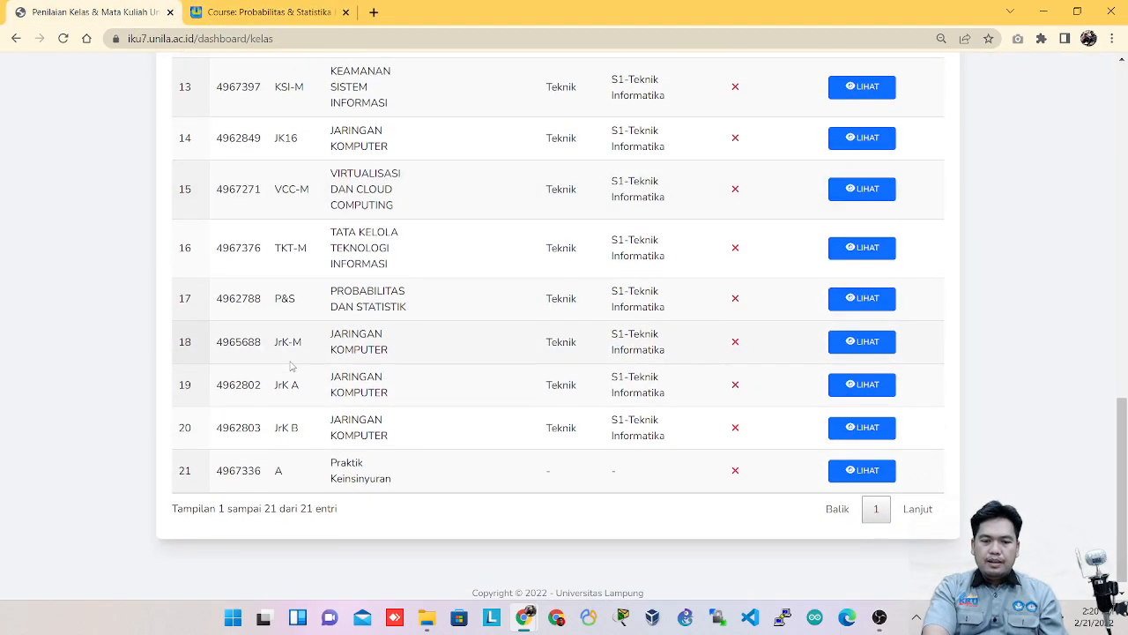
scroll(291, 365, up, 1)
triple_click(285, 368)
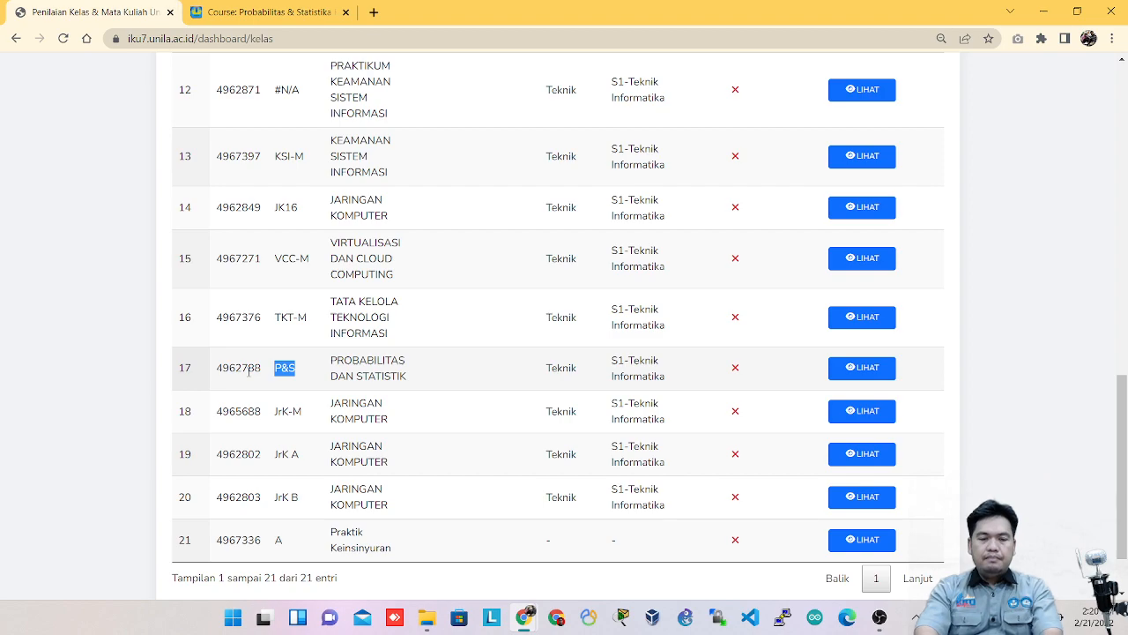
double_click(250, 370)
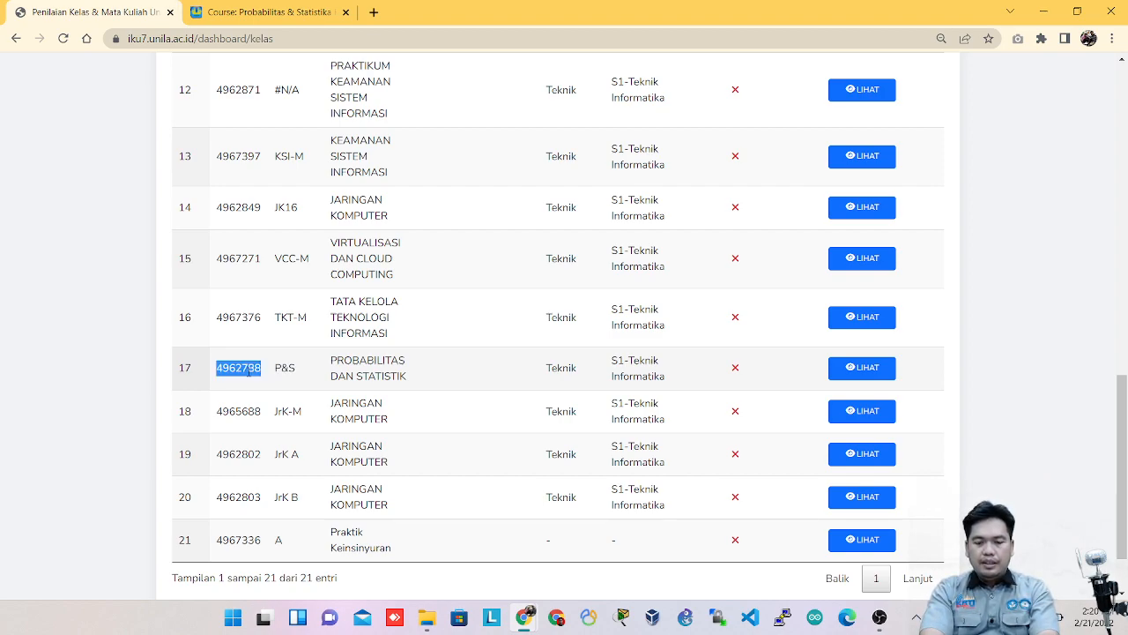
scroll(250, 370, up, 7)
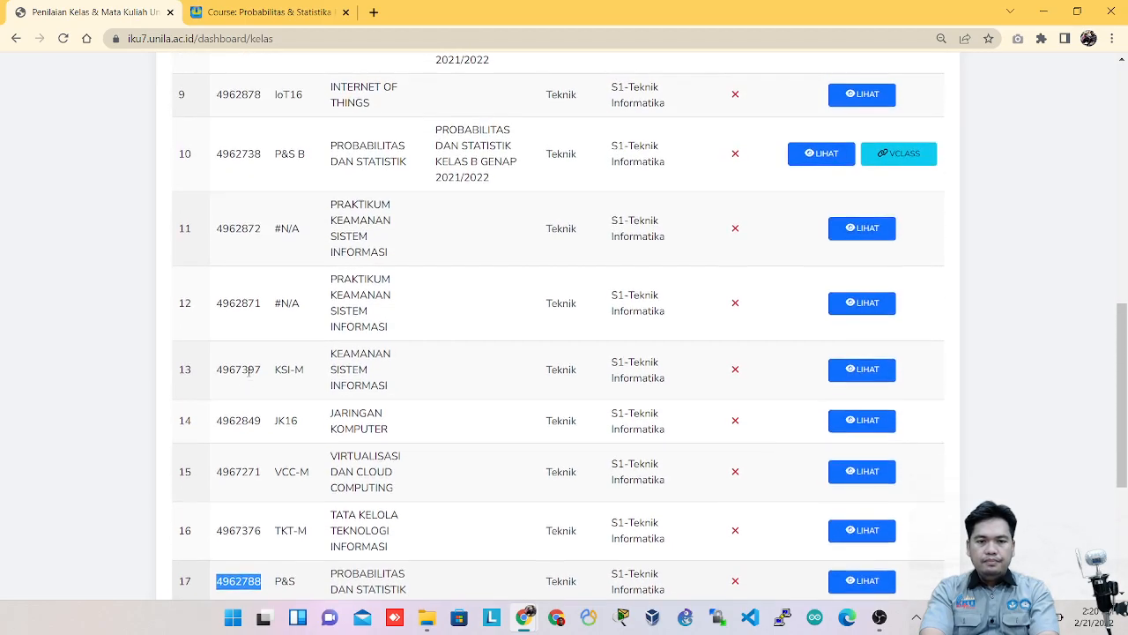
scroll(249, 372, up, 4)
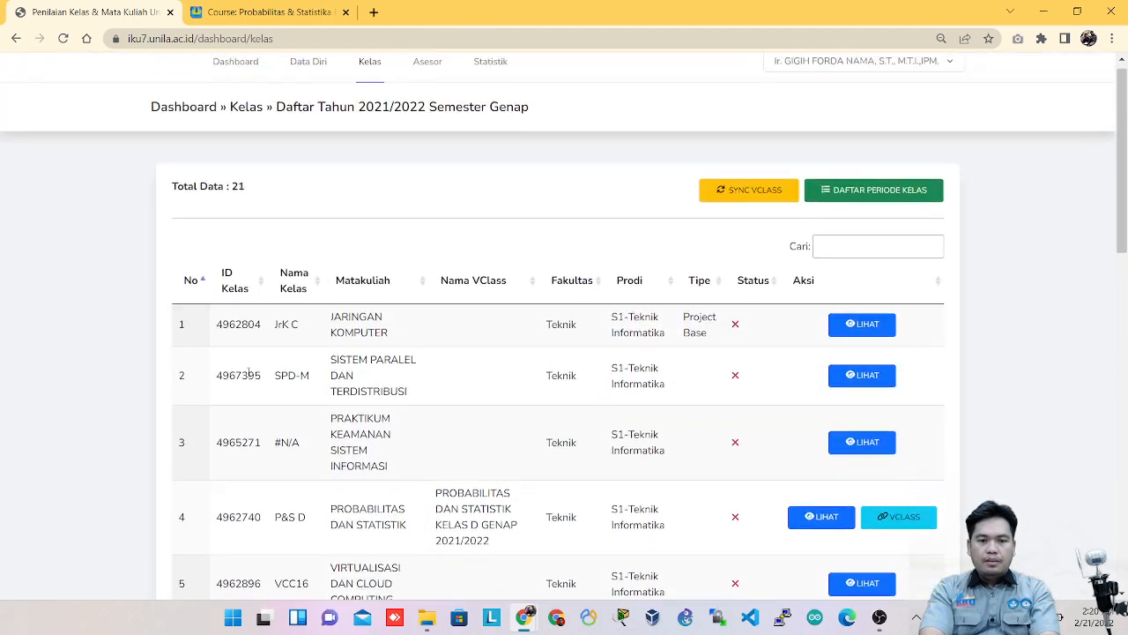
scroll(249, 377, down, 3)
scroll(250, 377, down, 6)
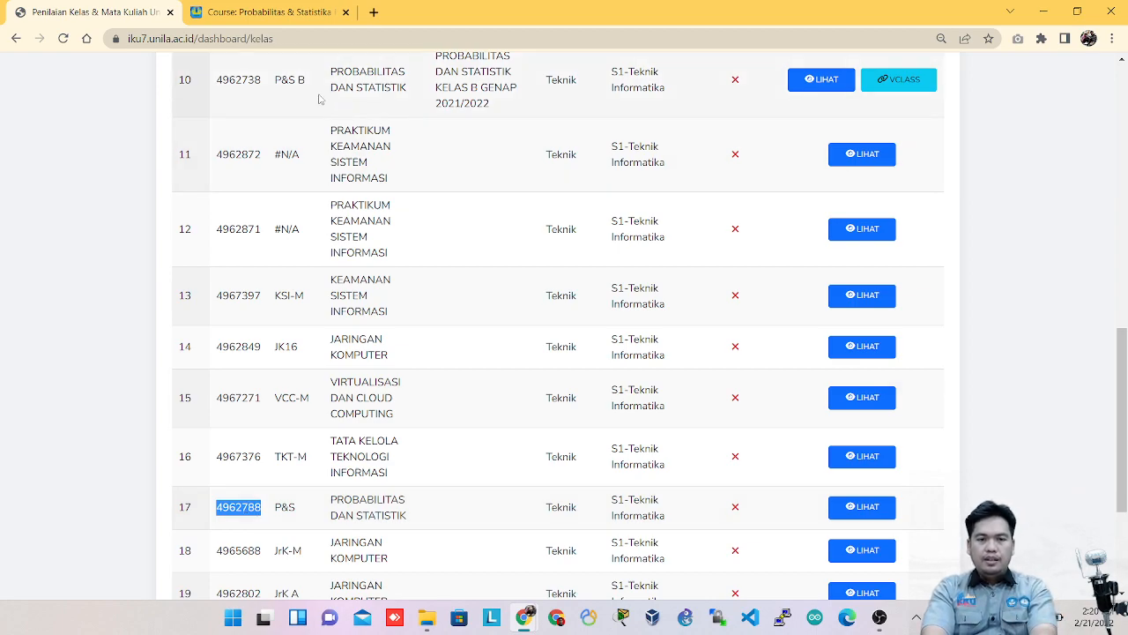
Step: Switch back to VClass and open the course settings of Probabilitas & Statistika Kelas Mengulang for editing
click(287, 13)
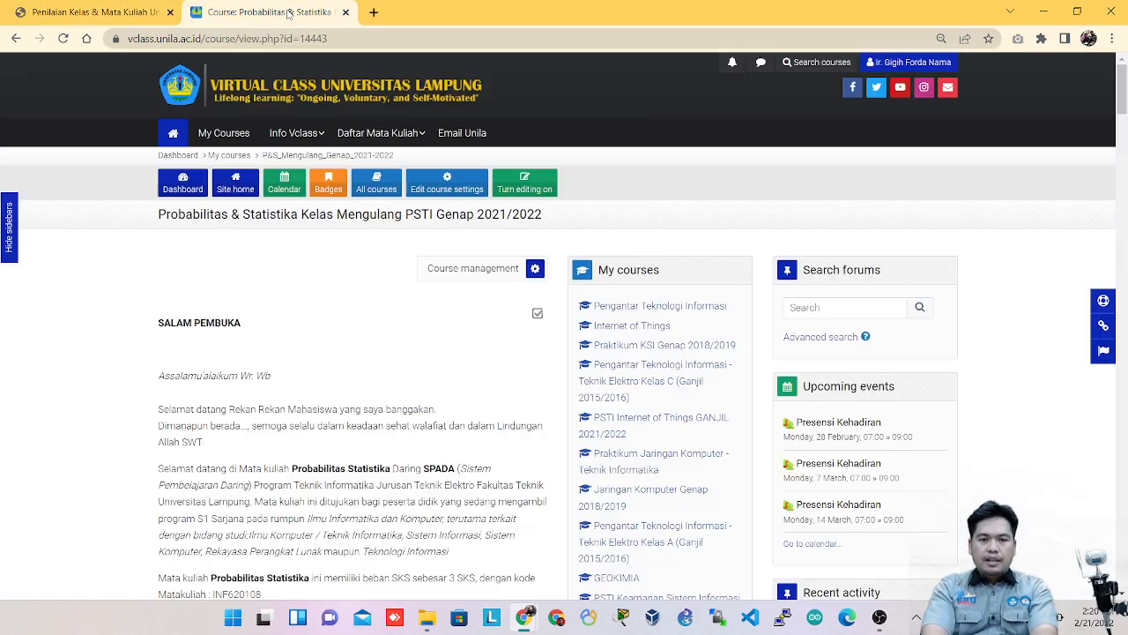
click(535, 269)
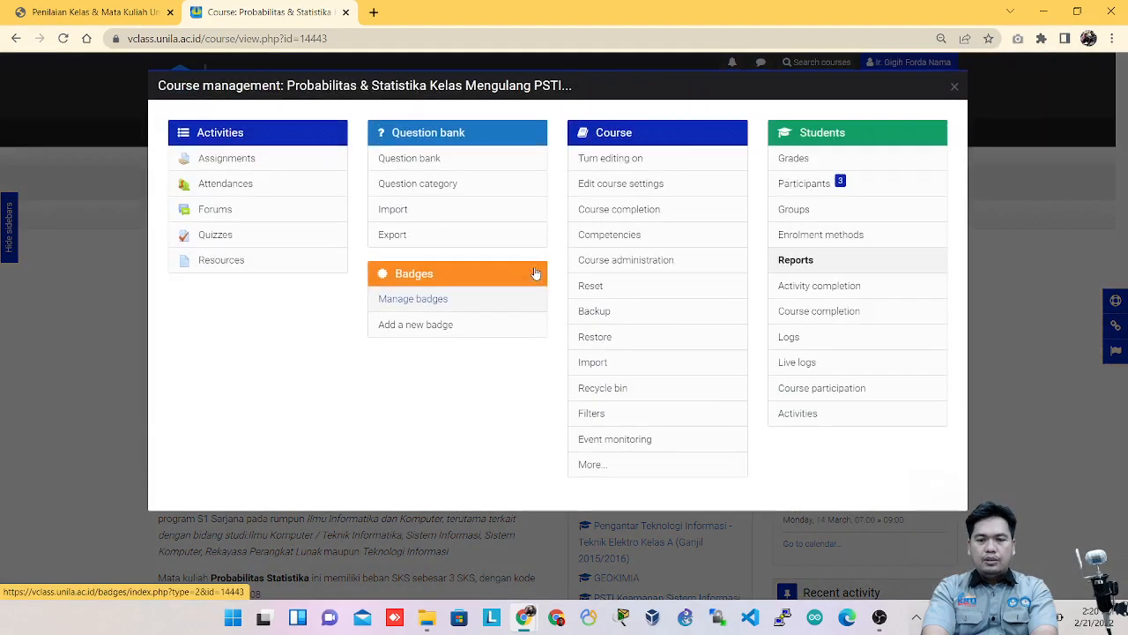
click(620, 189)
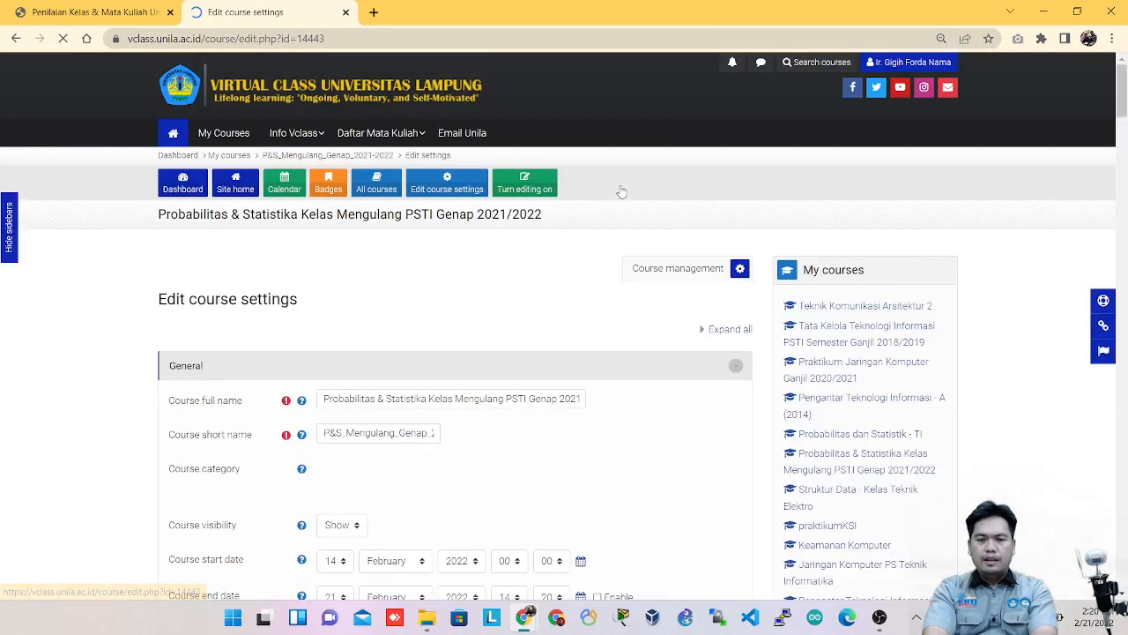
scroll(491, 377, down, 3)
scroll(494, 374, down, 1)
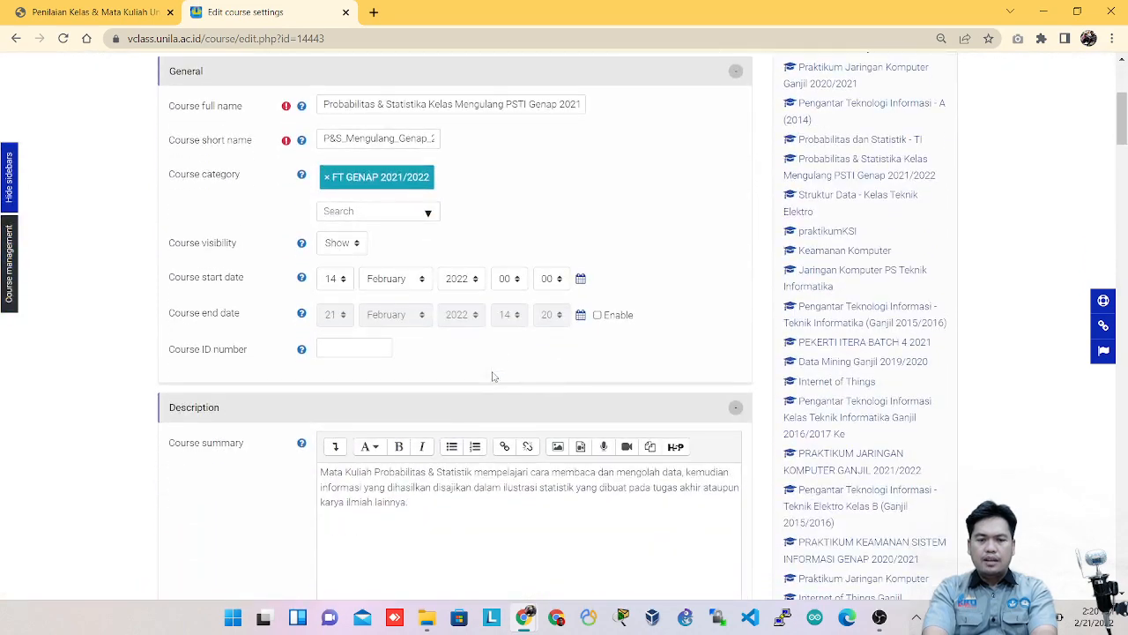
Step: Set the Course ID number to 4962788 and save the course settings
click(349, 350)
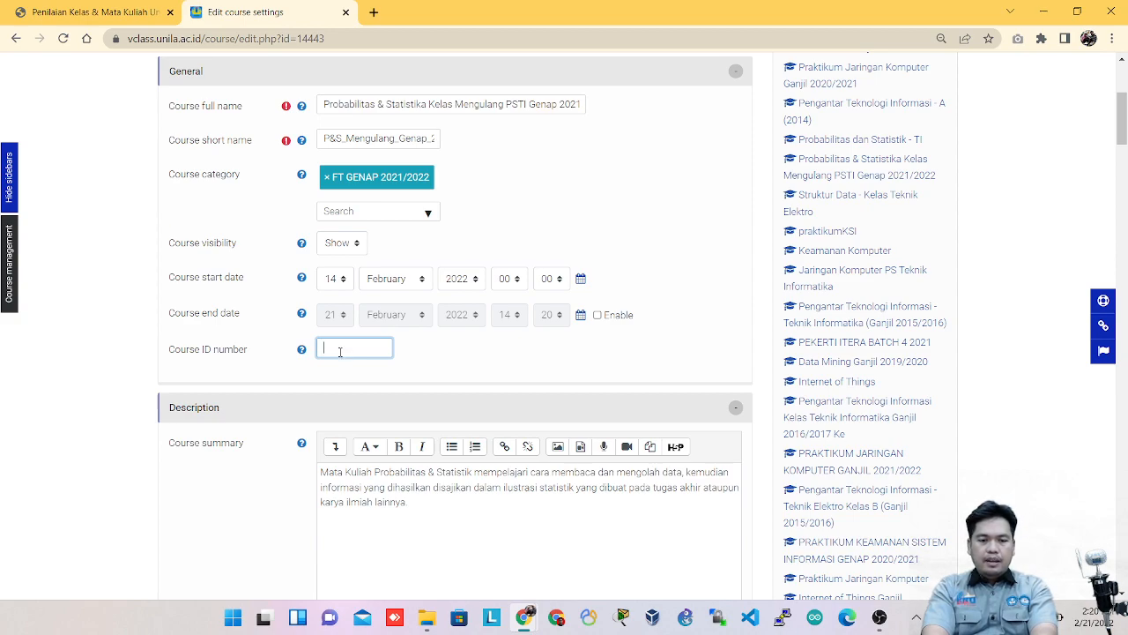
text(4962788)
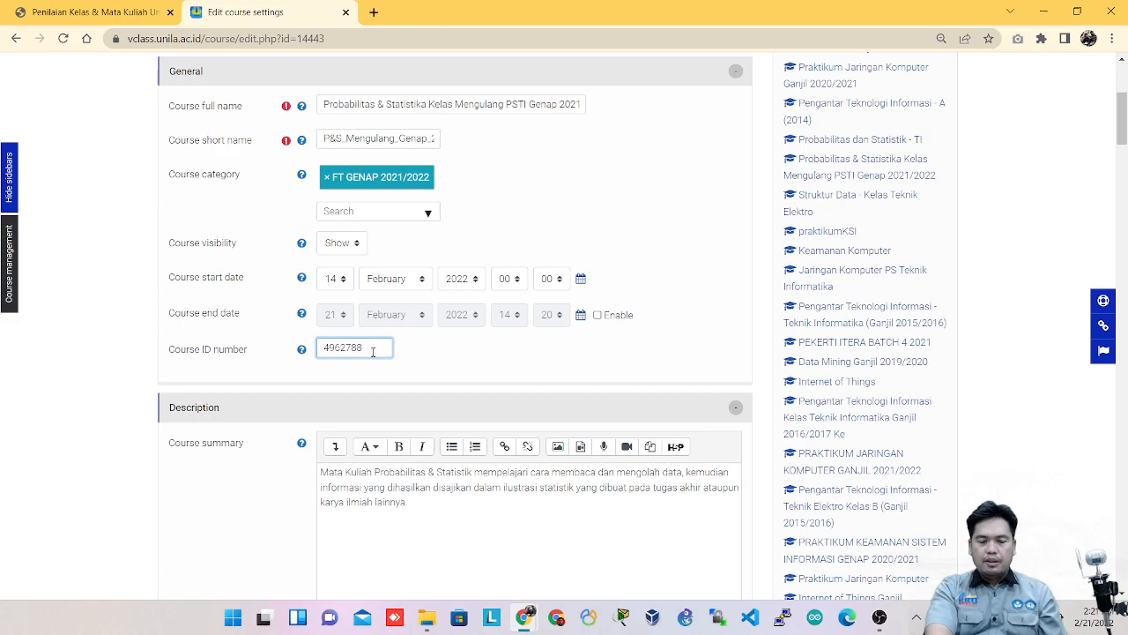
scroll(465, 356, down, 8)
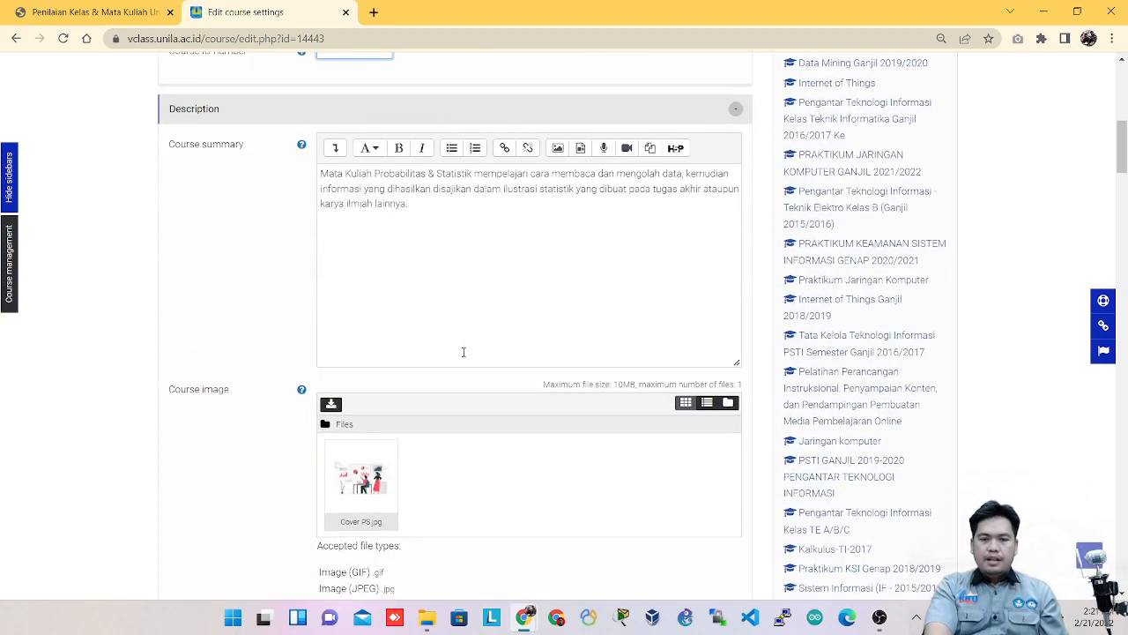
click(376, 537)
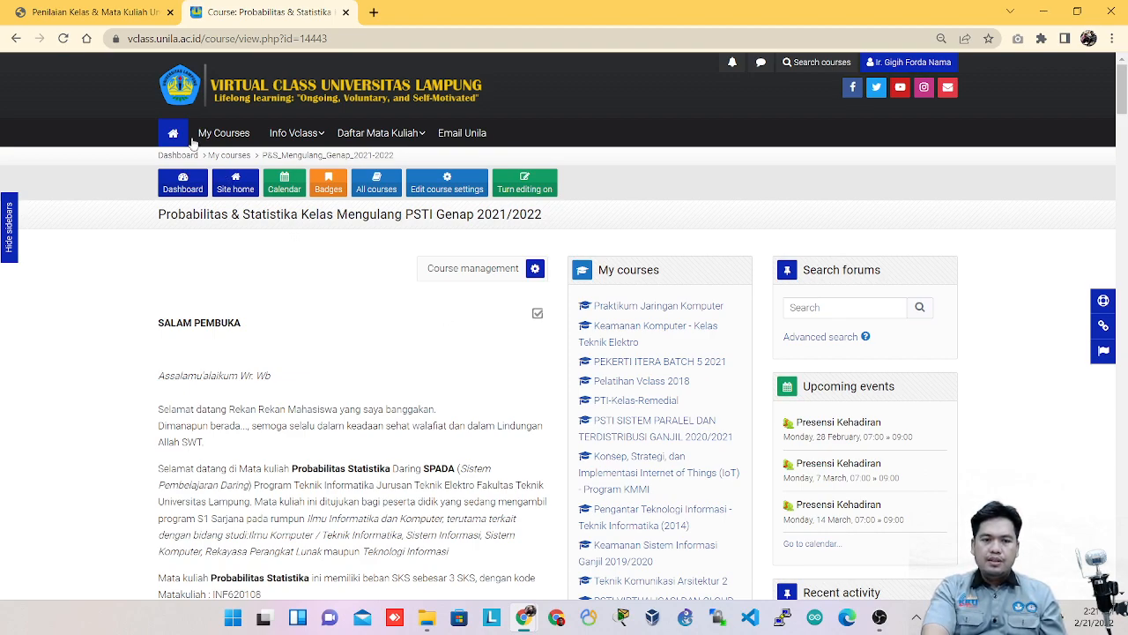
Step: Synchronize the iku7 class list with VClass and check the P&S class in row 17 for its VClass name and link
click(122, 17)
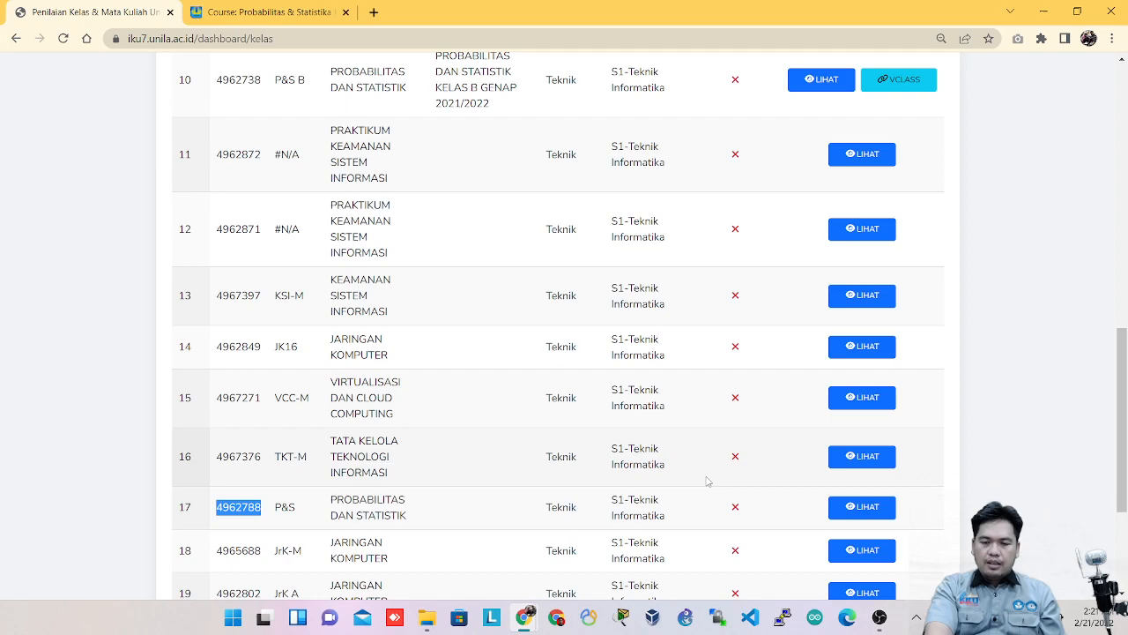
scroll(707, 481, up, 10)
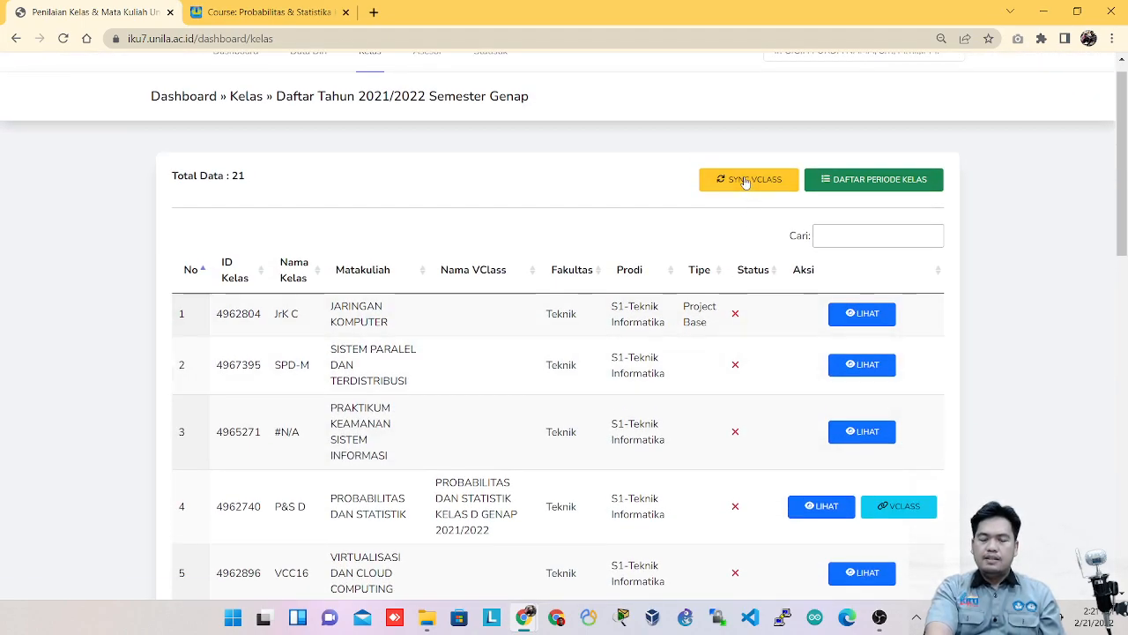
click(745, 181)
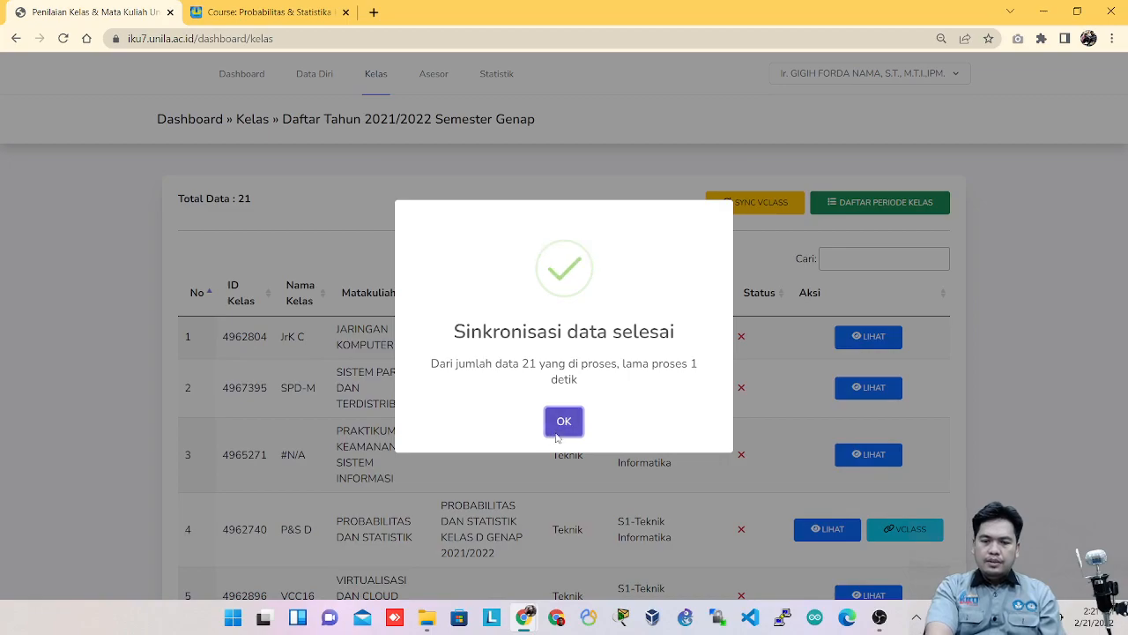
click(555, 421)
scroll(555, 437, down, 9)
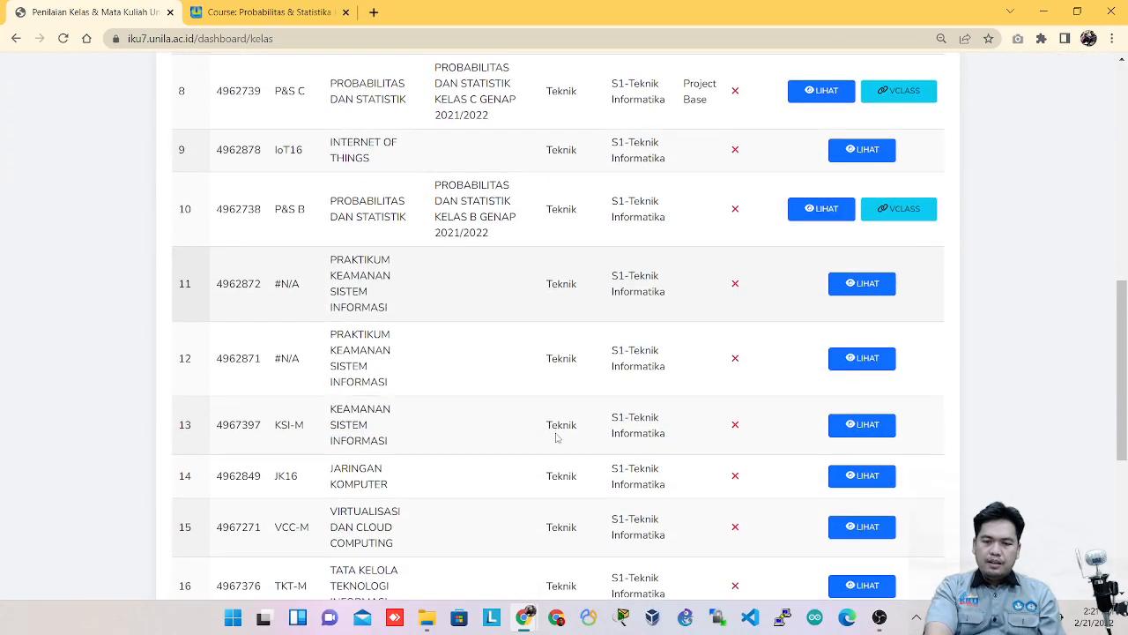
scroll(556, 437, down, 3)
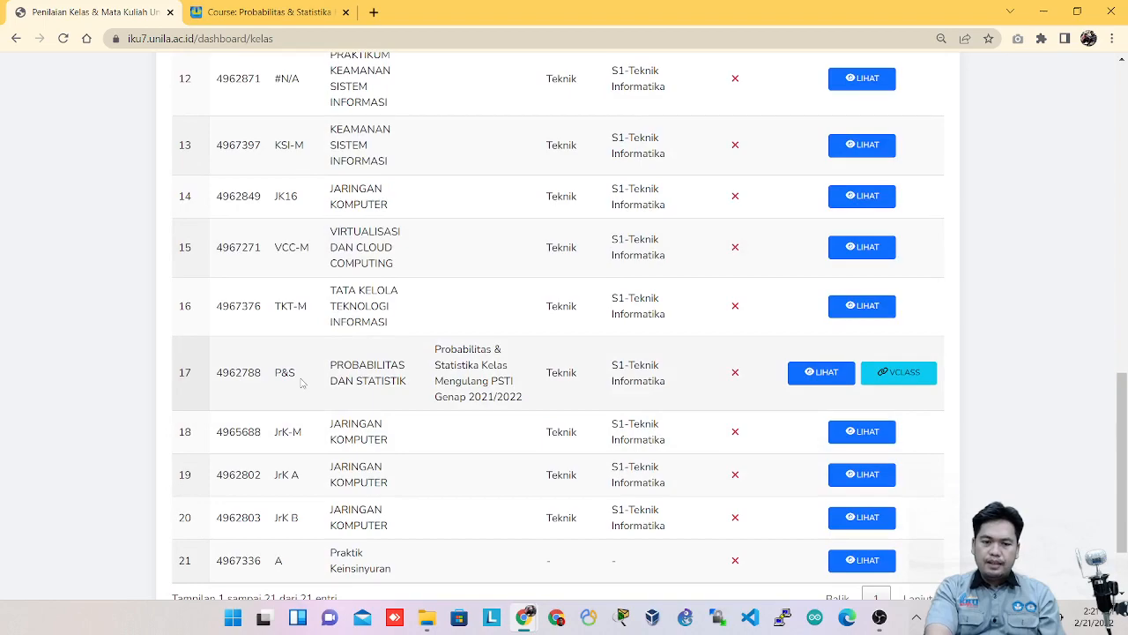
Step: Check the ID Kelas and the Nama VClass of the P&S class in row 17 of the class list
double_click(184, 372)
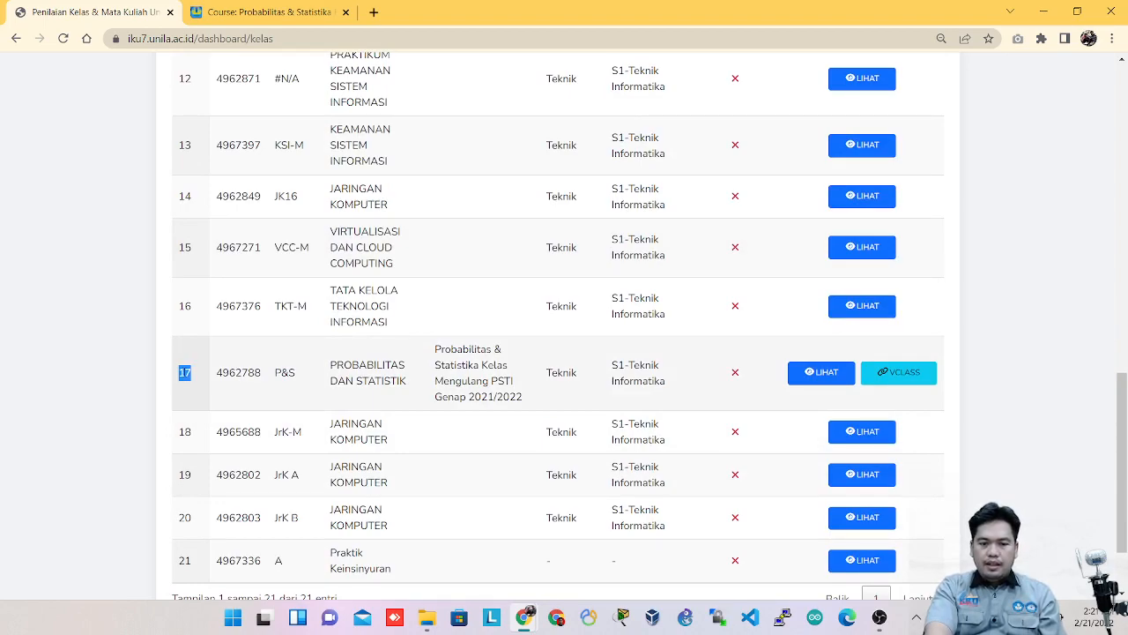
triple_click(486, 380)
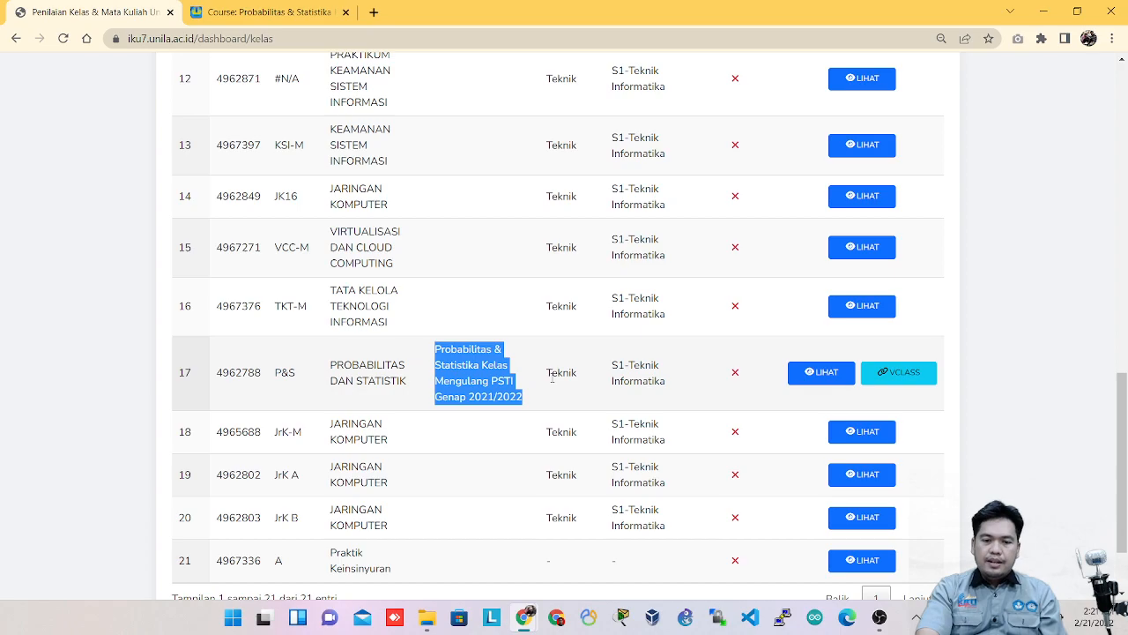
scroll(552, 376, up, 3)
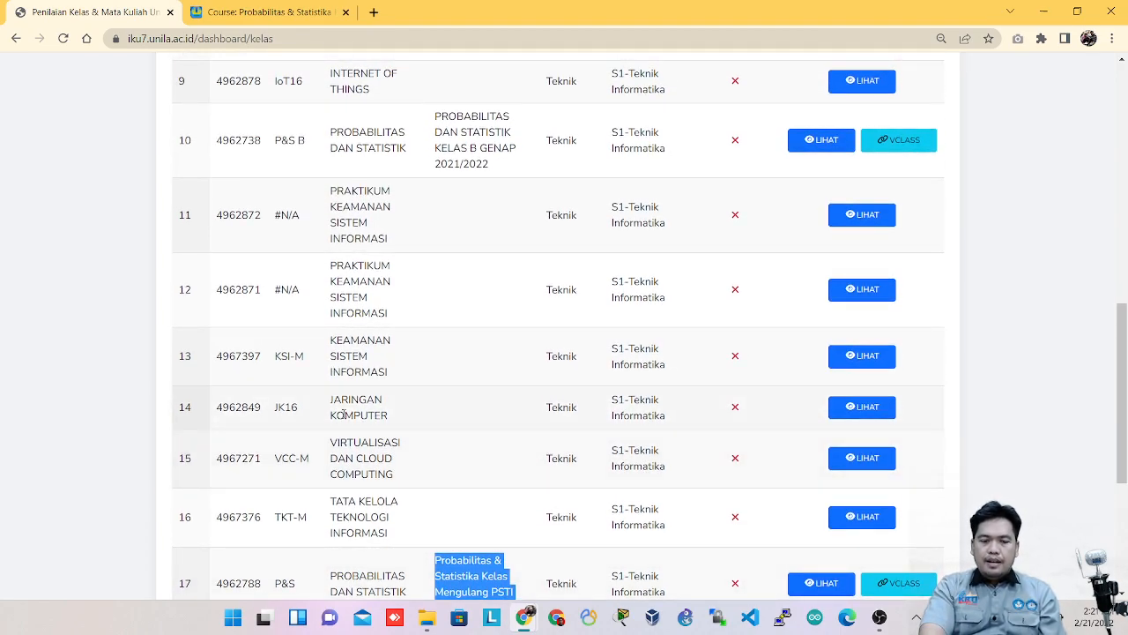
scroll(343, 415, down, 1)
click(238, 492)
double_click(238, 492)
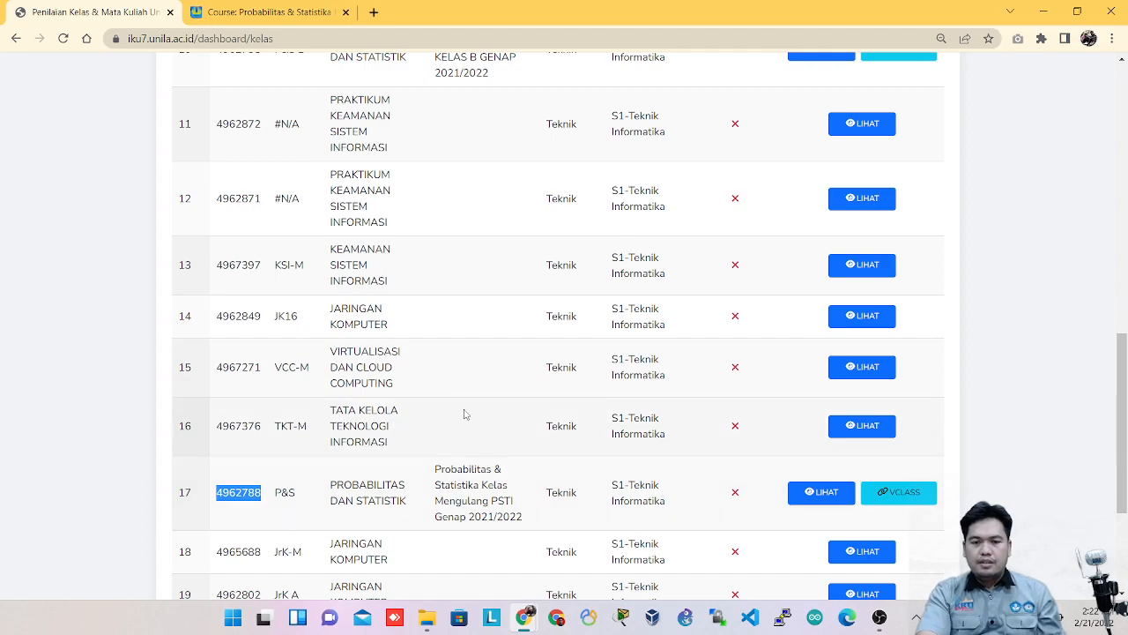
scroll(492, 280, up, 6)
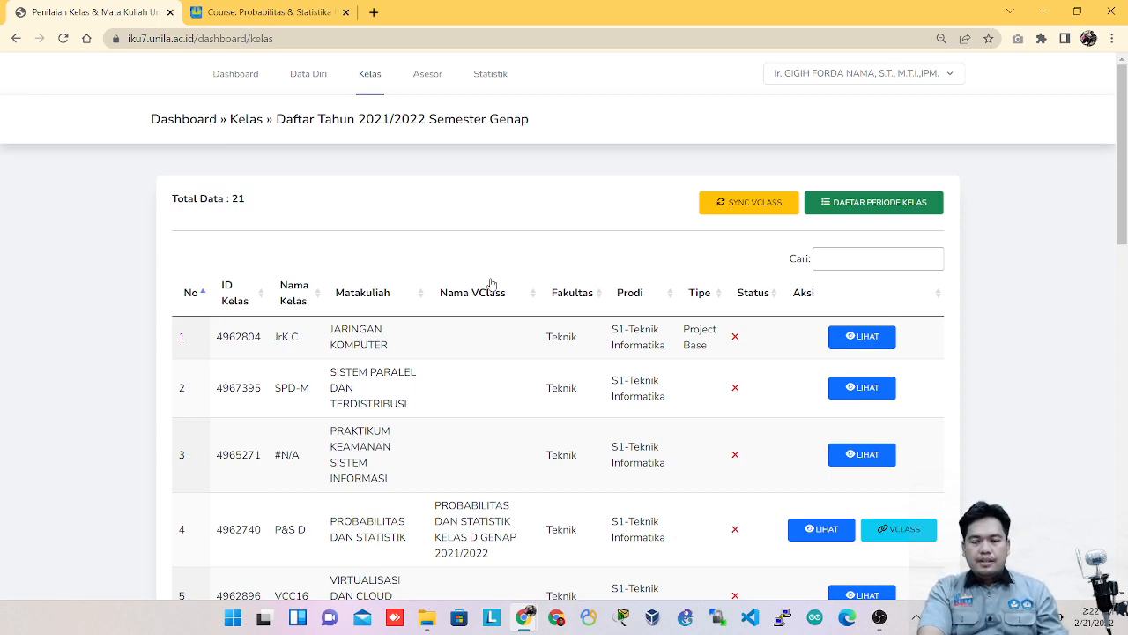
Step: Open the details of the P&S D class in row 4 and review its Siakadu, course and VClass codes and names
scroll(492, 282, down, 1)
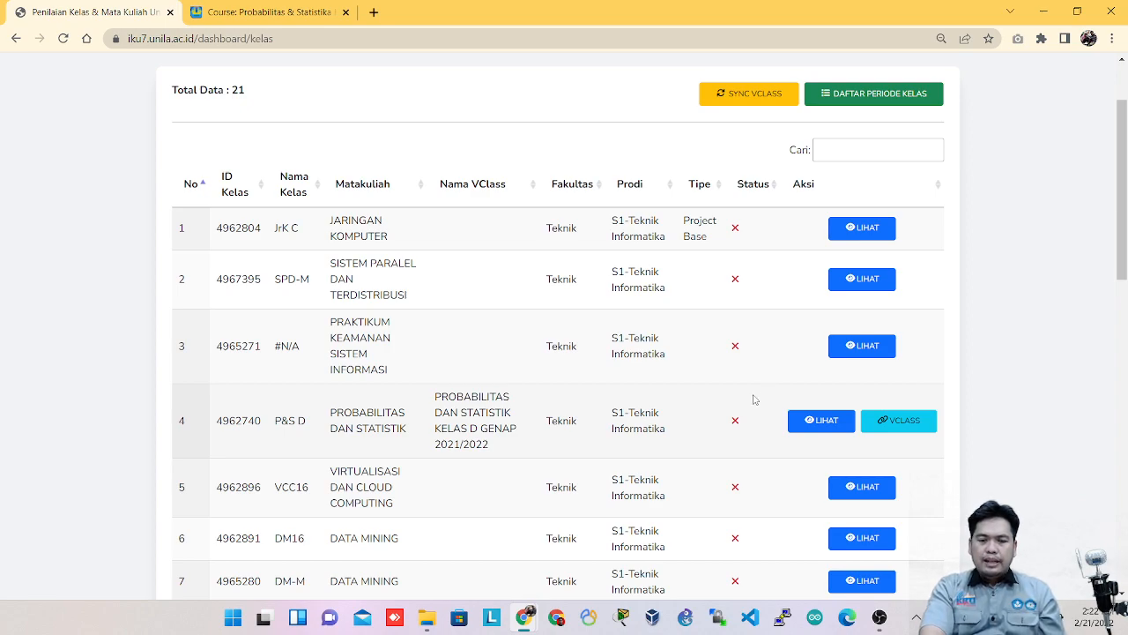
click(825, 423)
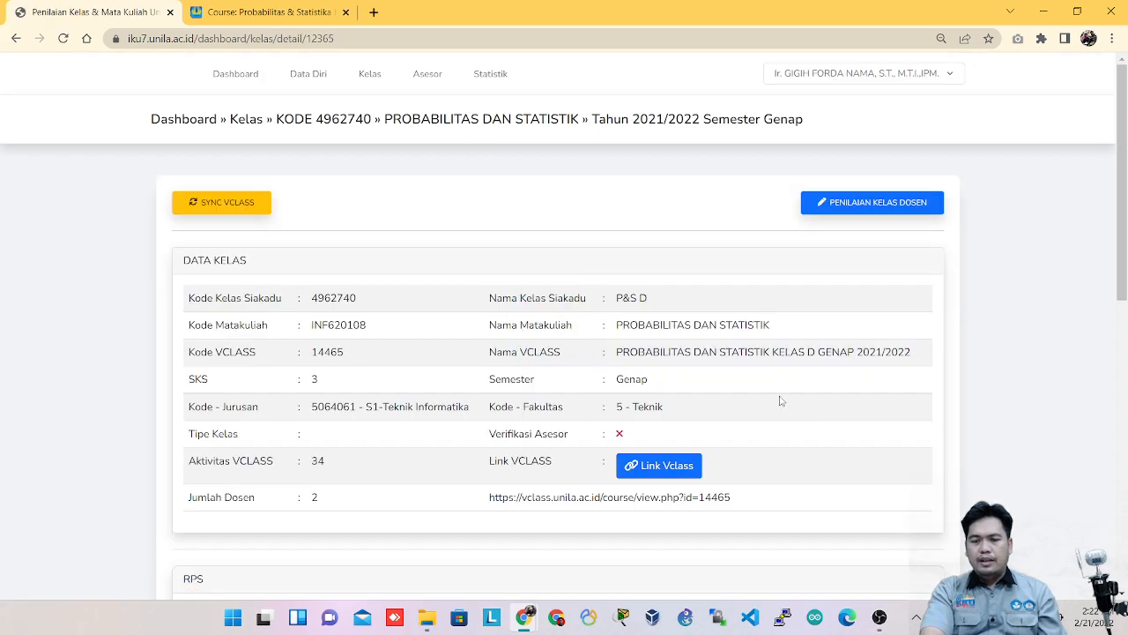
scroll(778, 397, down, 1)
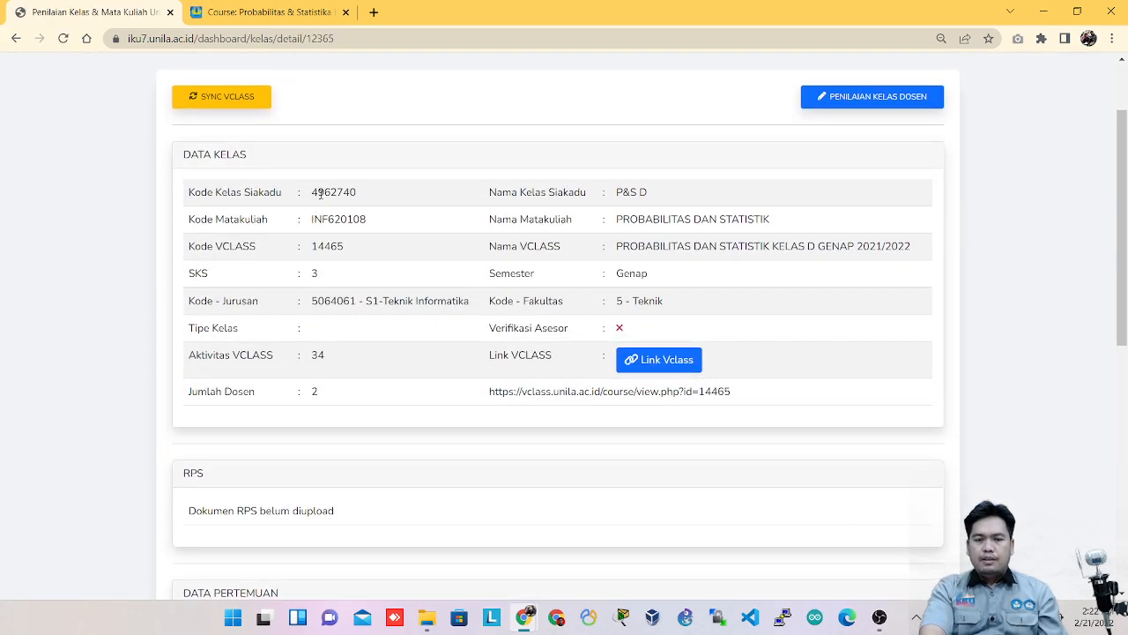
double_click(328, 191)
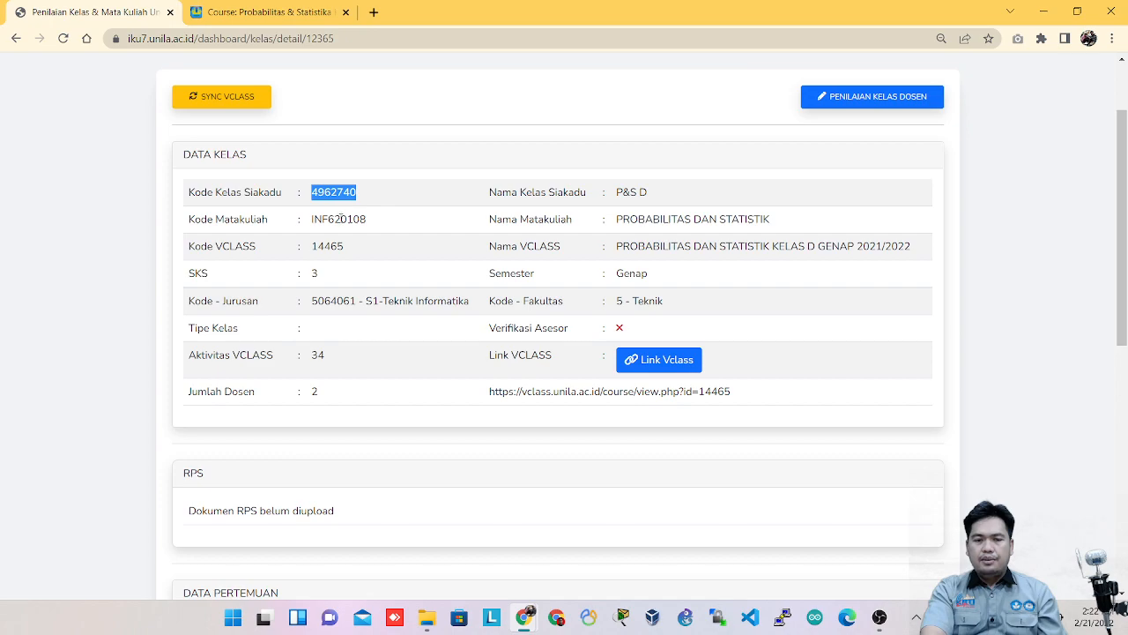
double_click(339, 218)
double_click(338, 248)
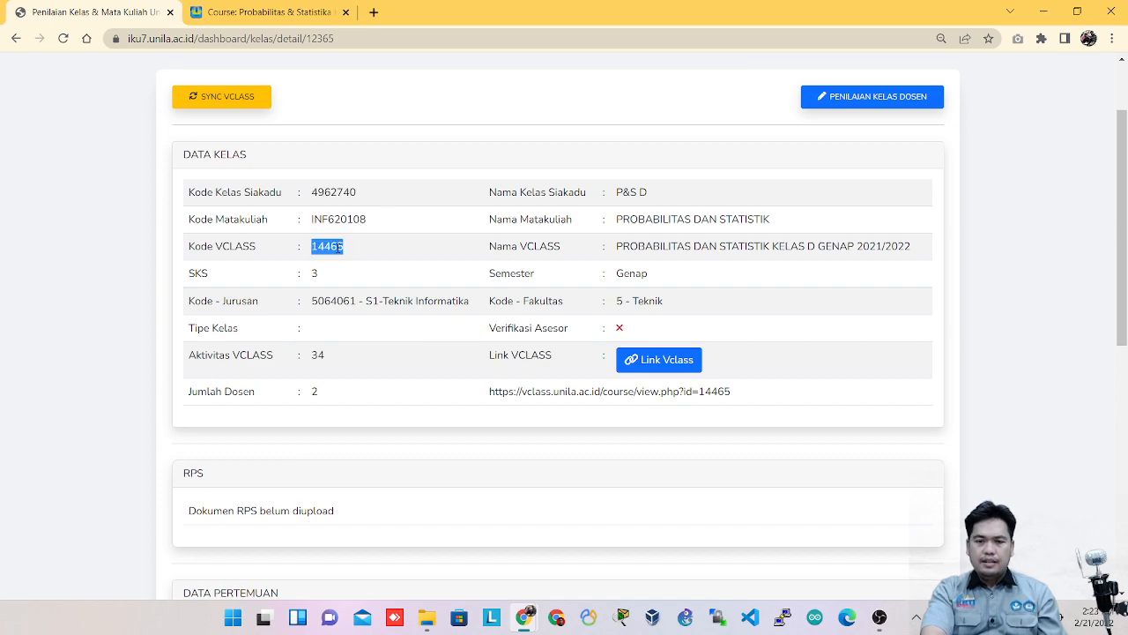
triple_click(689, 248)
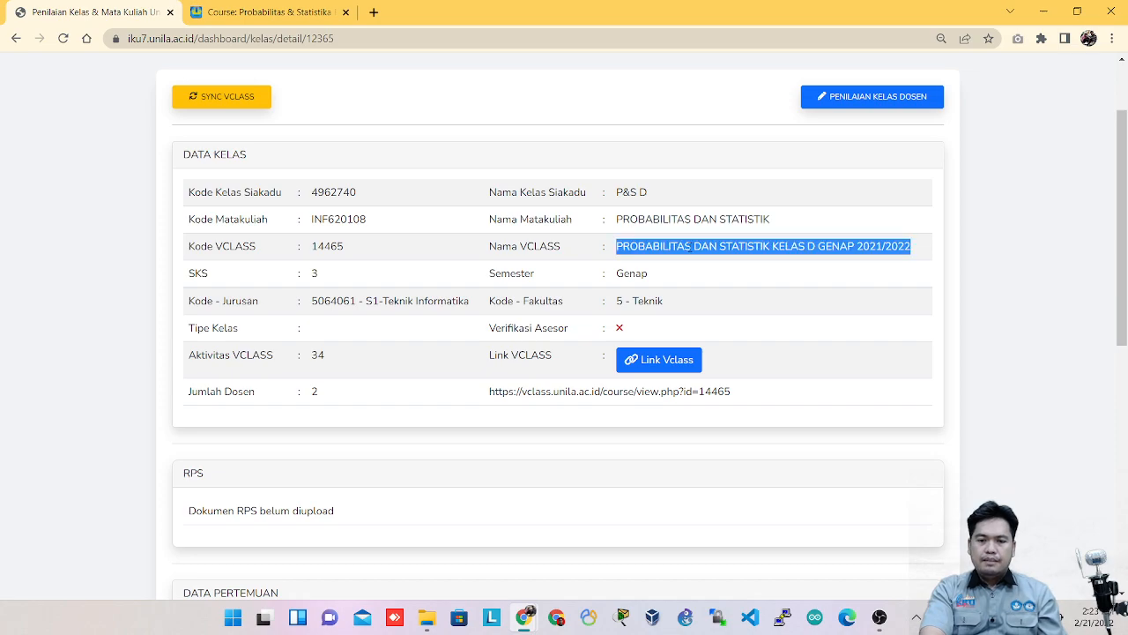
right_click(696, 136)
double_click(653, 219)
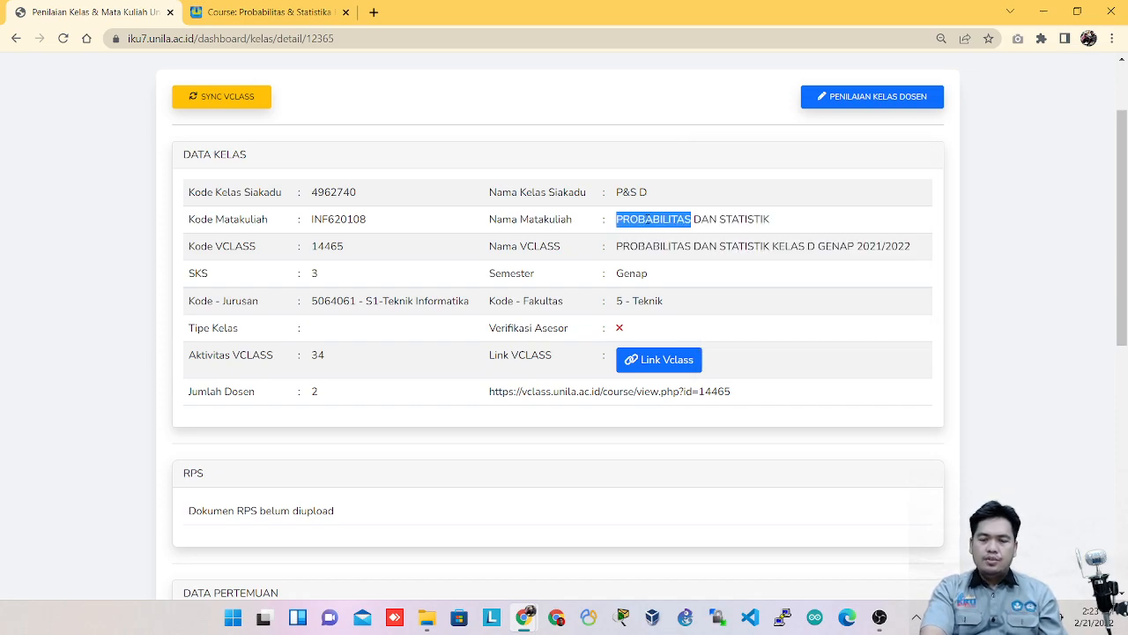
scroll(648, 264, down, 1)
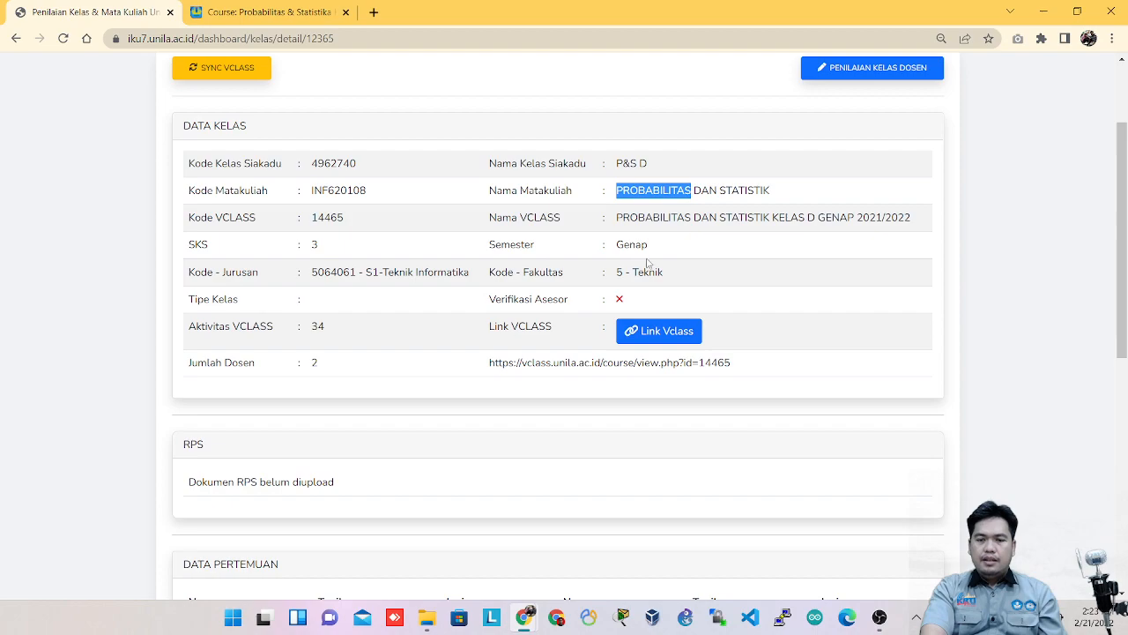
scroll(647, 265, up, 2)
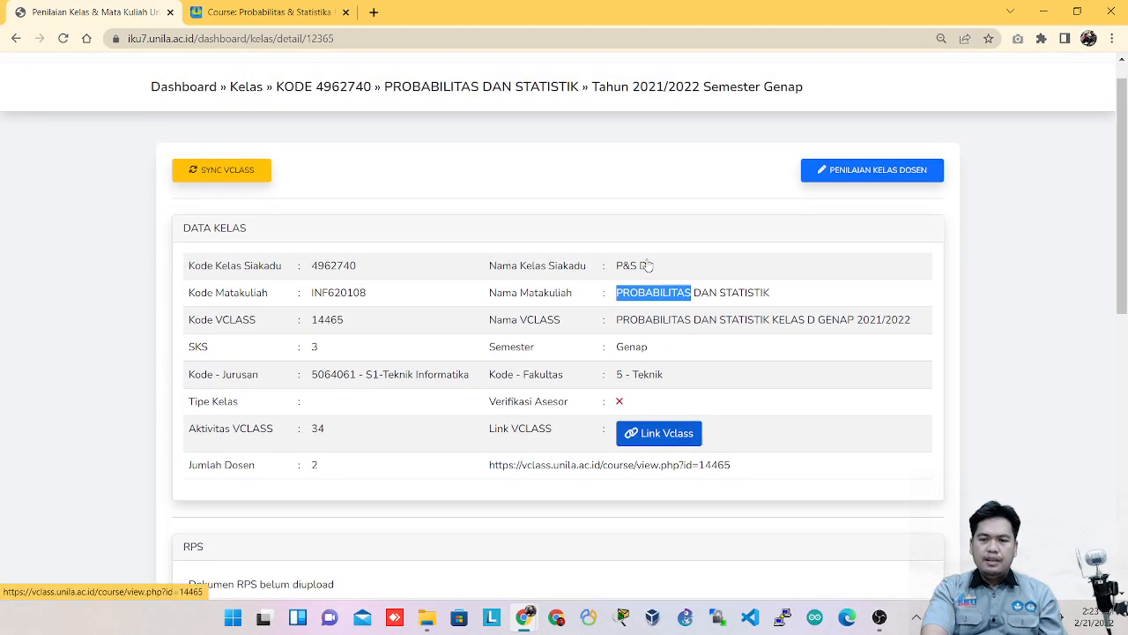
Step: Open the lecturer's class assessment for P&S D, set the Tipe Kelas to Project and save it
click(864, 172)
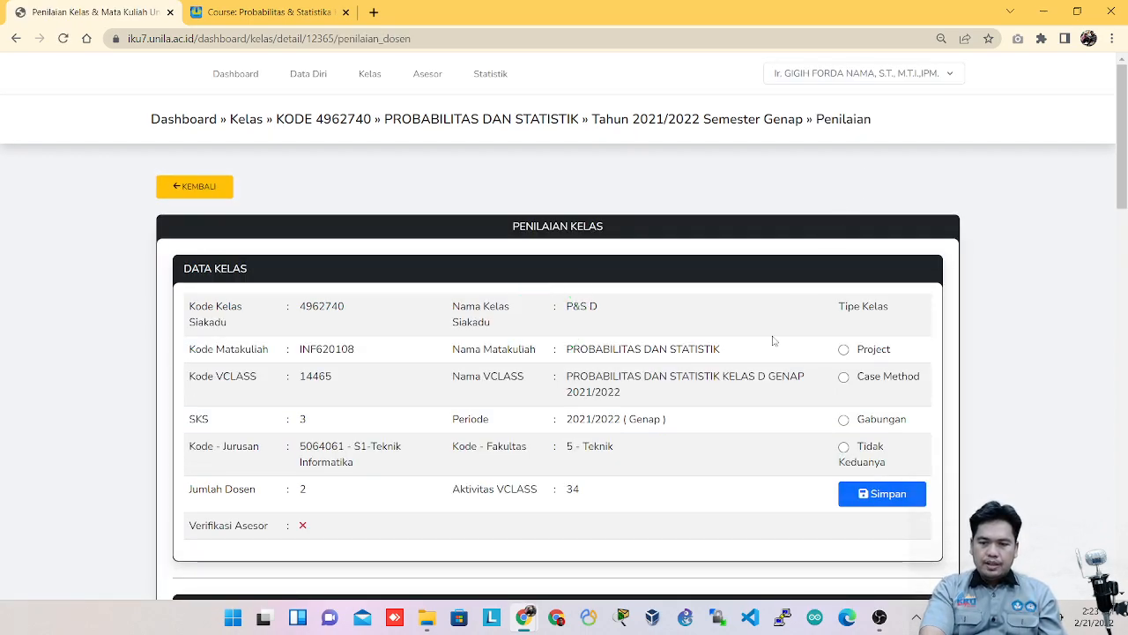
scroll(774, 340, down, 1)
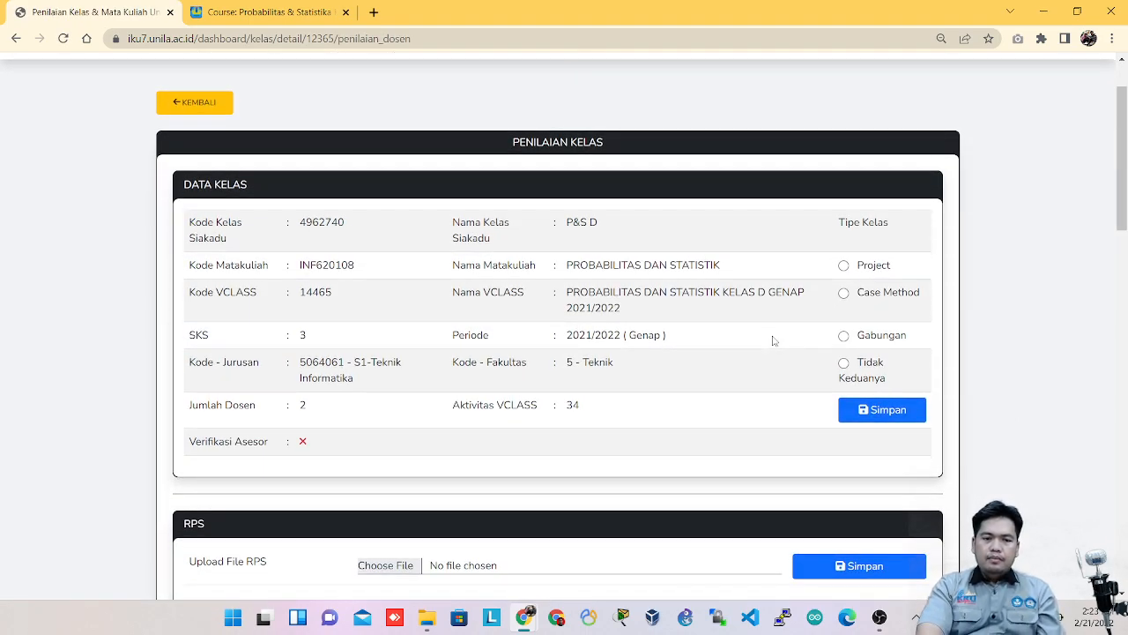
click(844, 266)
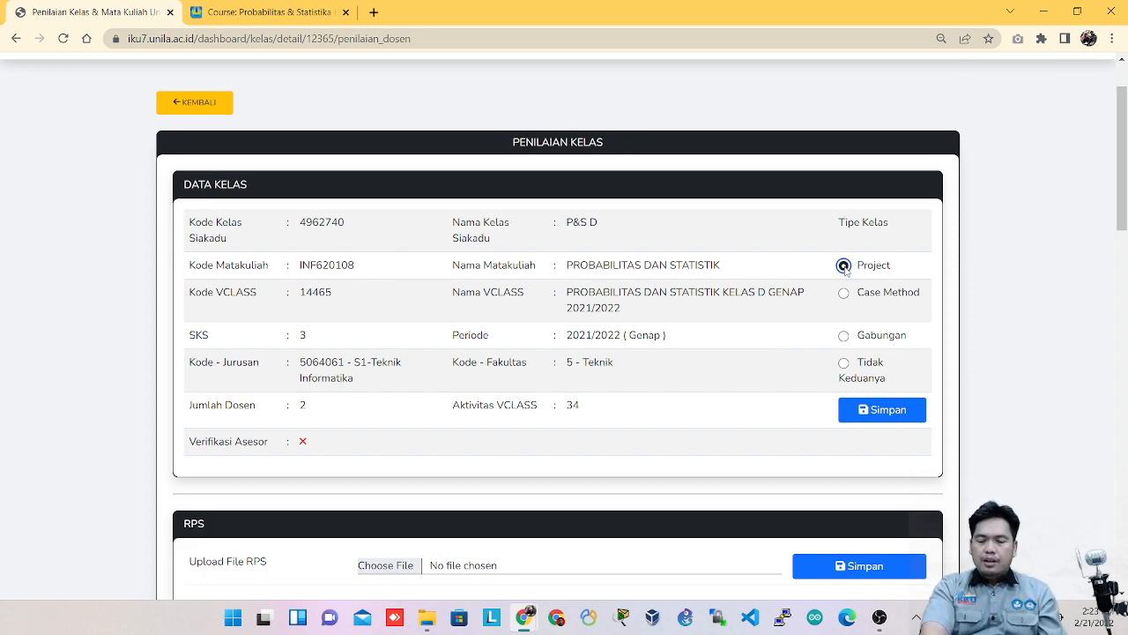
click(844, 298)
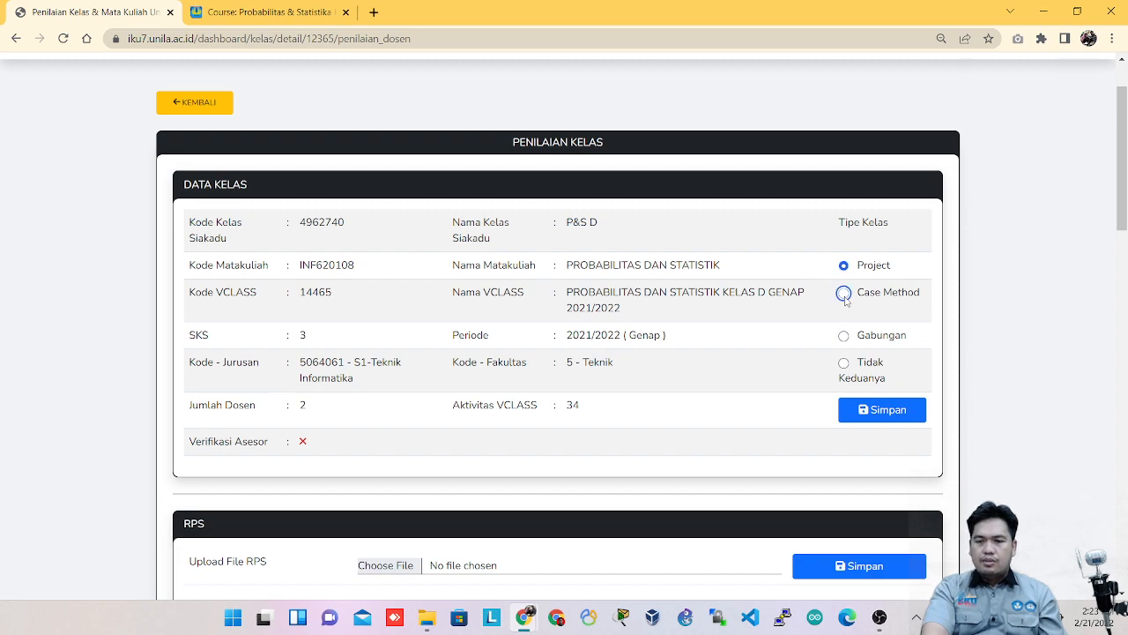
click(845, 340)
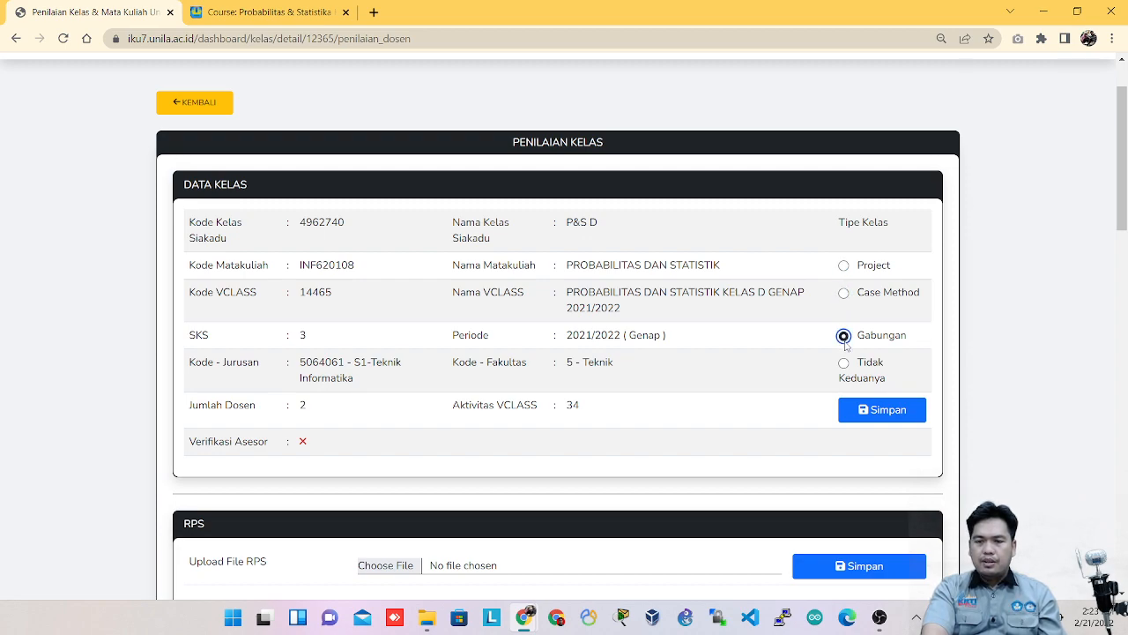
click(844, 265)
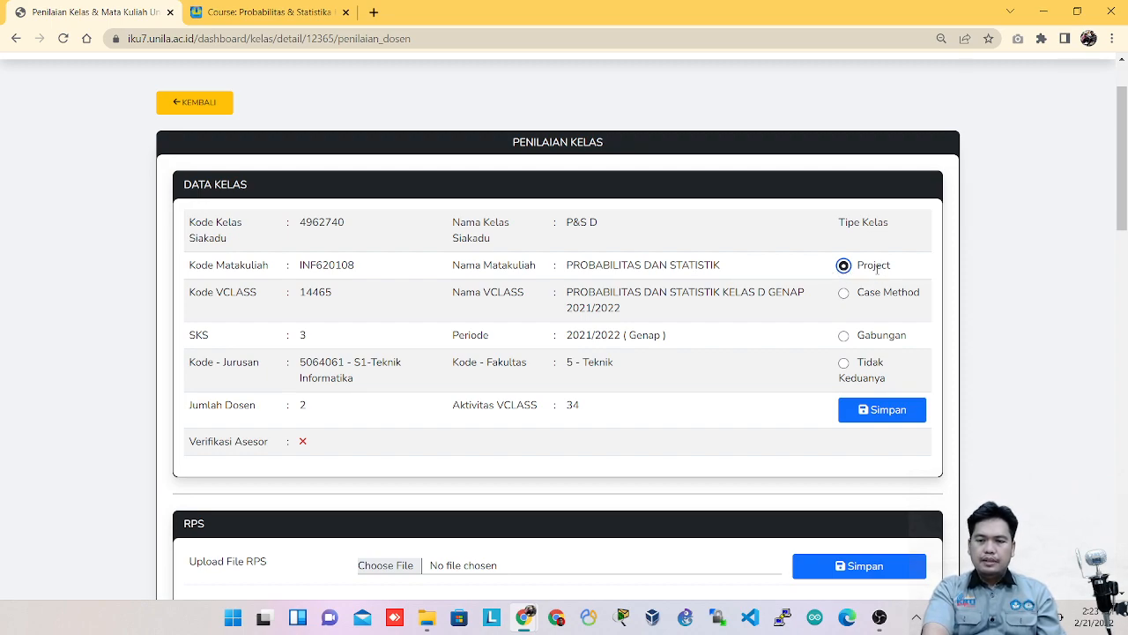
scroll(877, 269, down, 2)
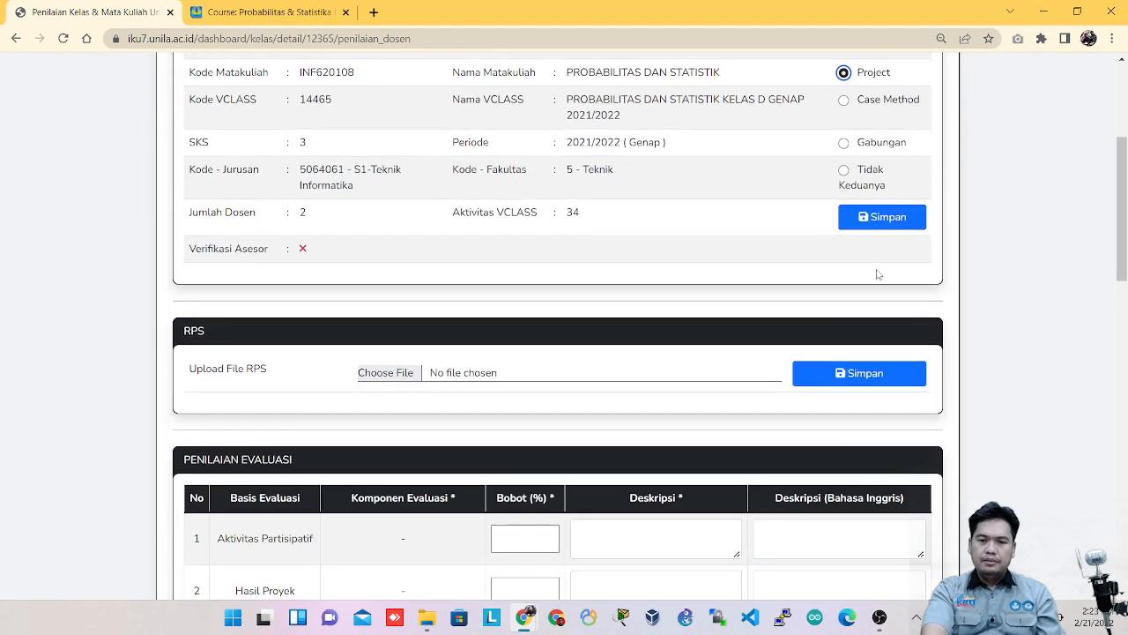
click(880, 219)
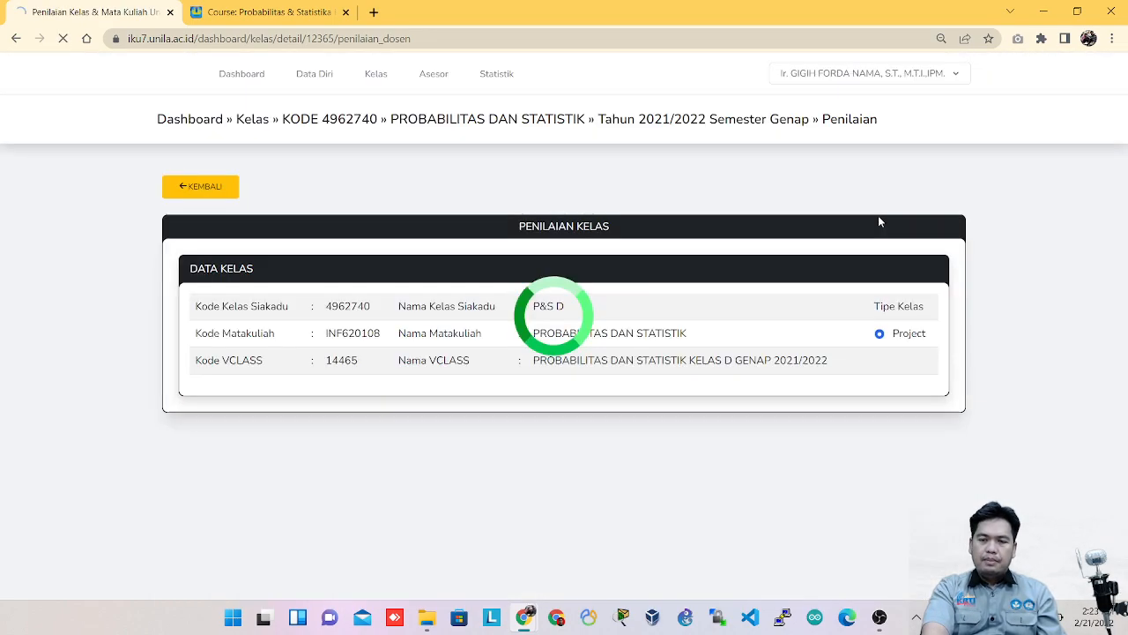
click(568, 411)
Step: Enter evaluation weights of 10% for Aktivitas Partisipatif and 50% for Hasil Proyek
scroll(762, 397, down, 4)
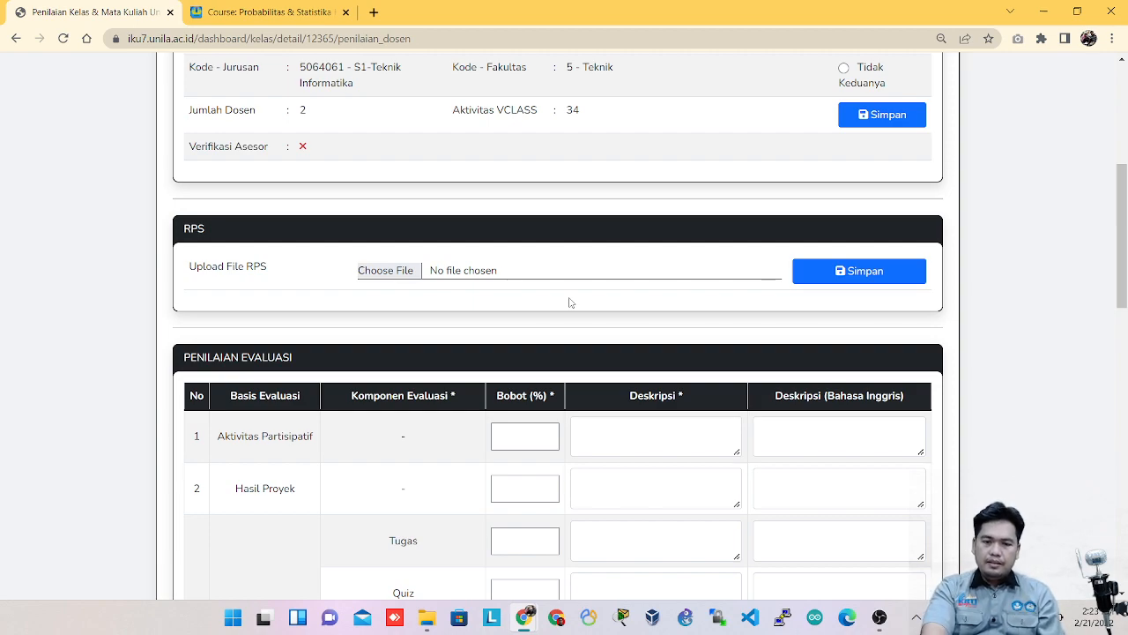
scroll(529, 433, down, 1)
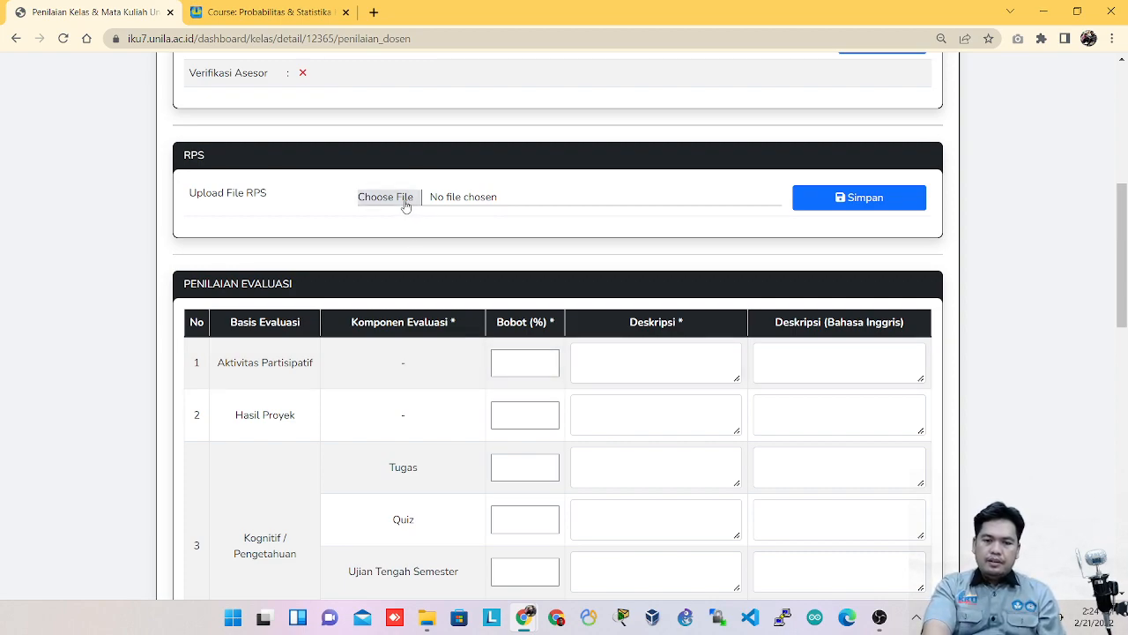
click(516, 363)
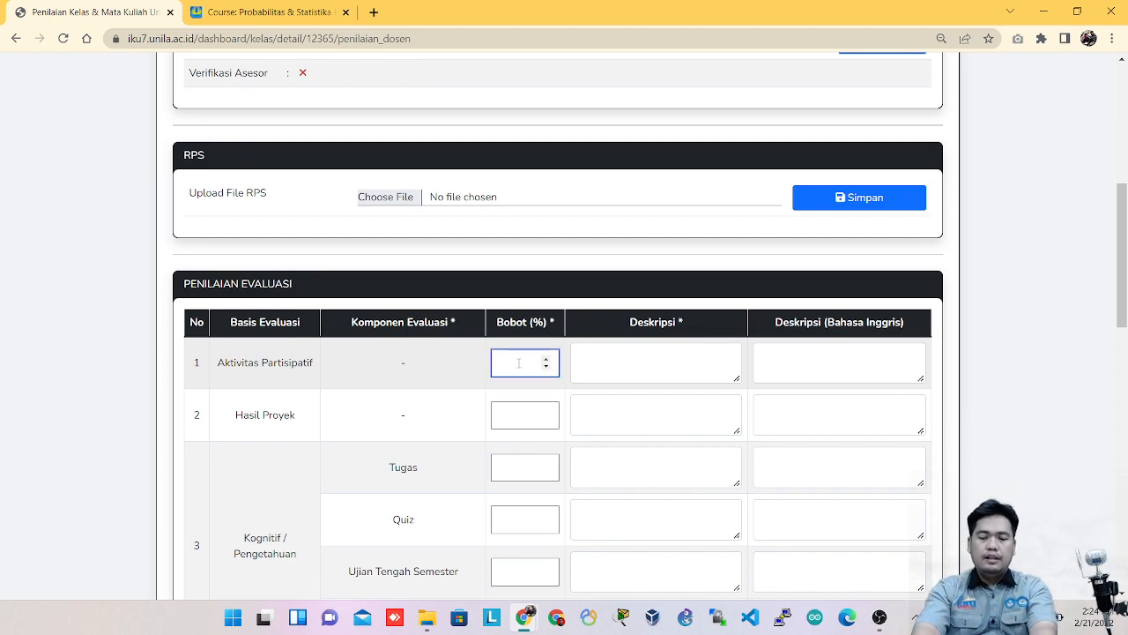
text(10)
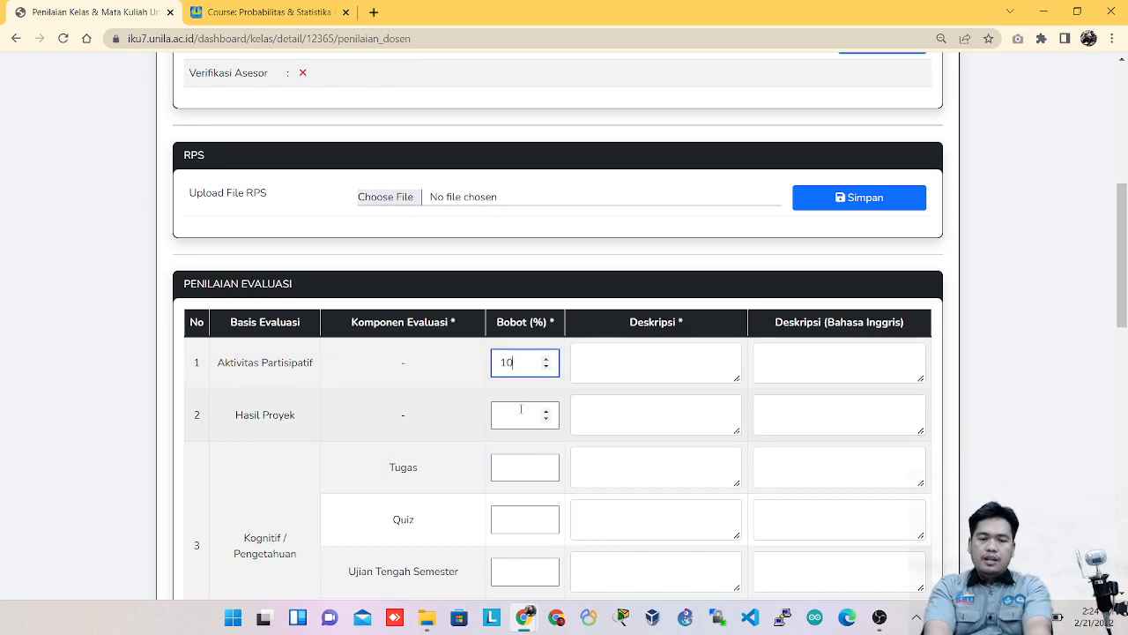
click(517, 415)
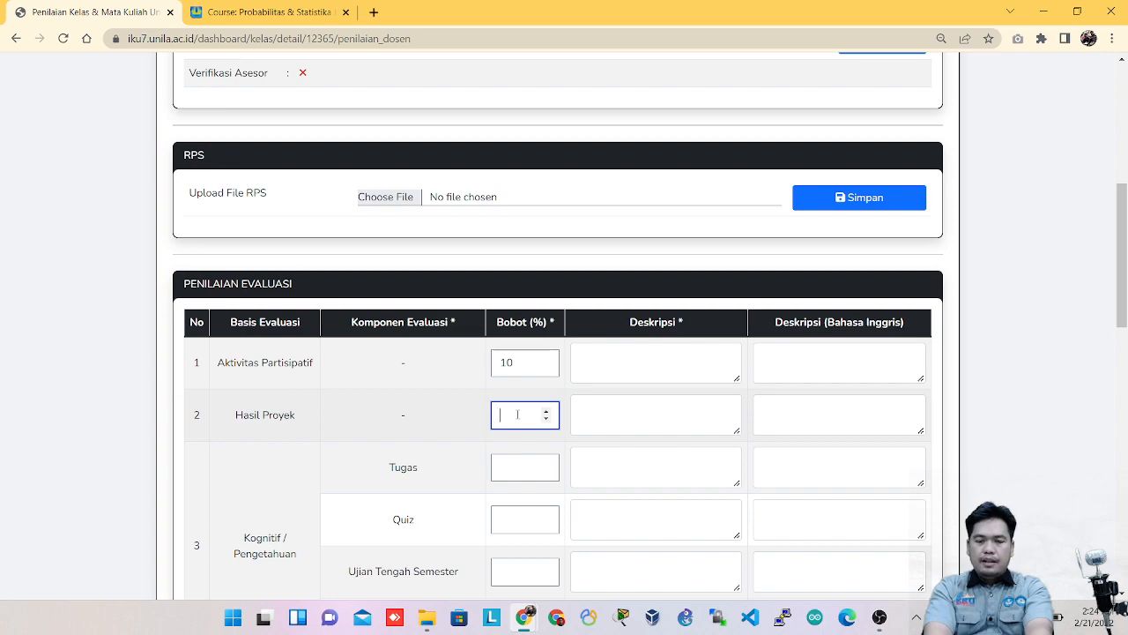
text(50)
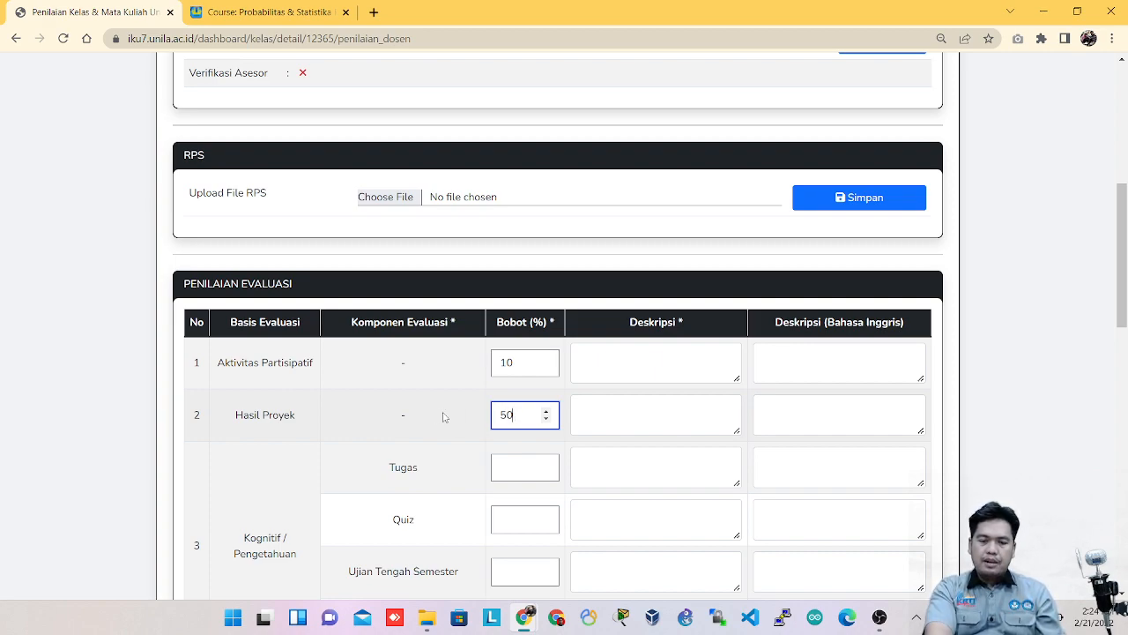
Step: Change the evaluation weights of Aktivitas Partisipatif and Hasil Proyek to 30% each
scroll(445, 417, down, 1)
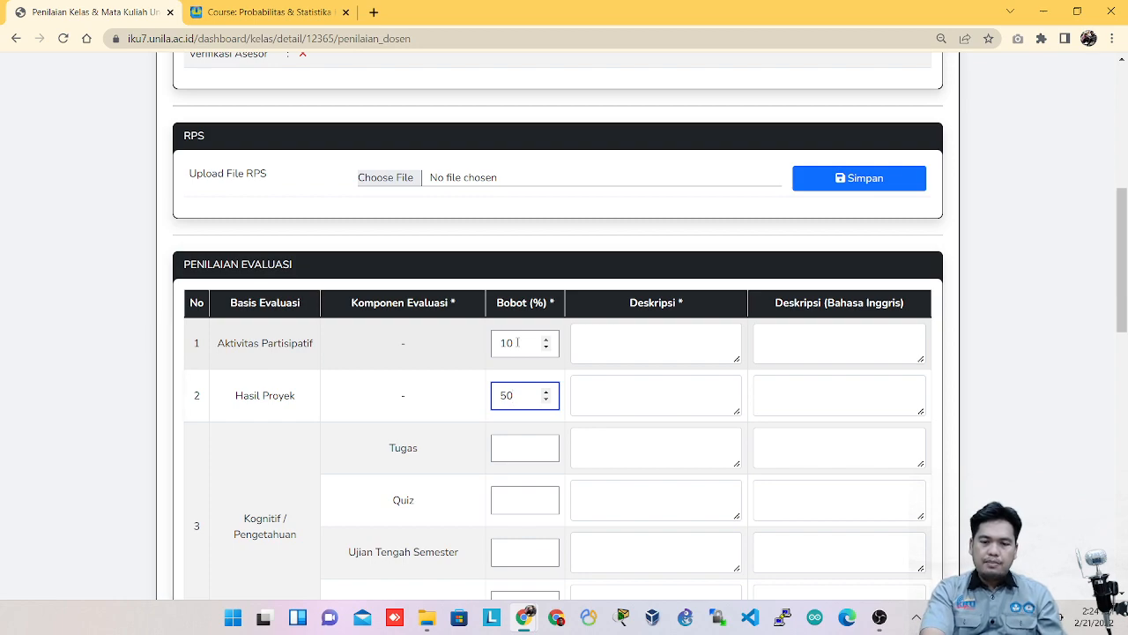
drag(519, 343, 494, 338)
text(30)
click(519, 399)
key(BackSpace)
key(BackSpace)
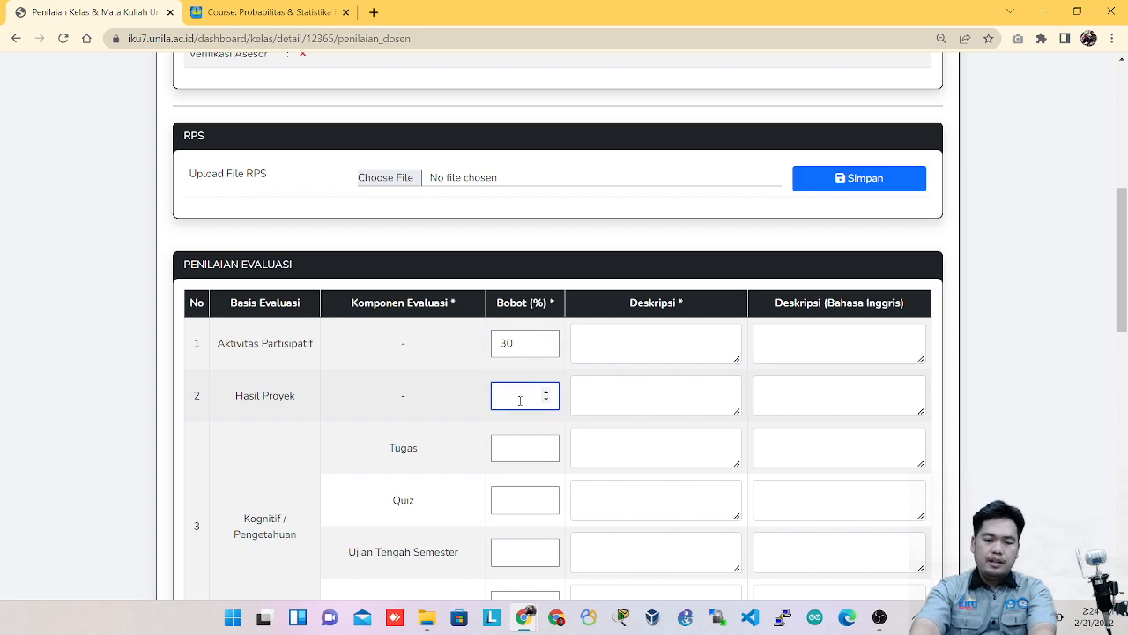
text(30)
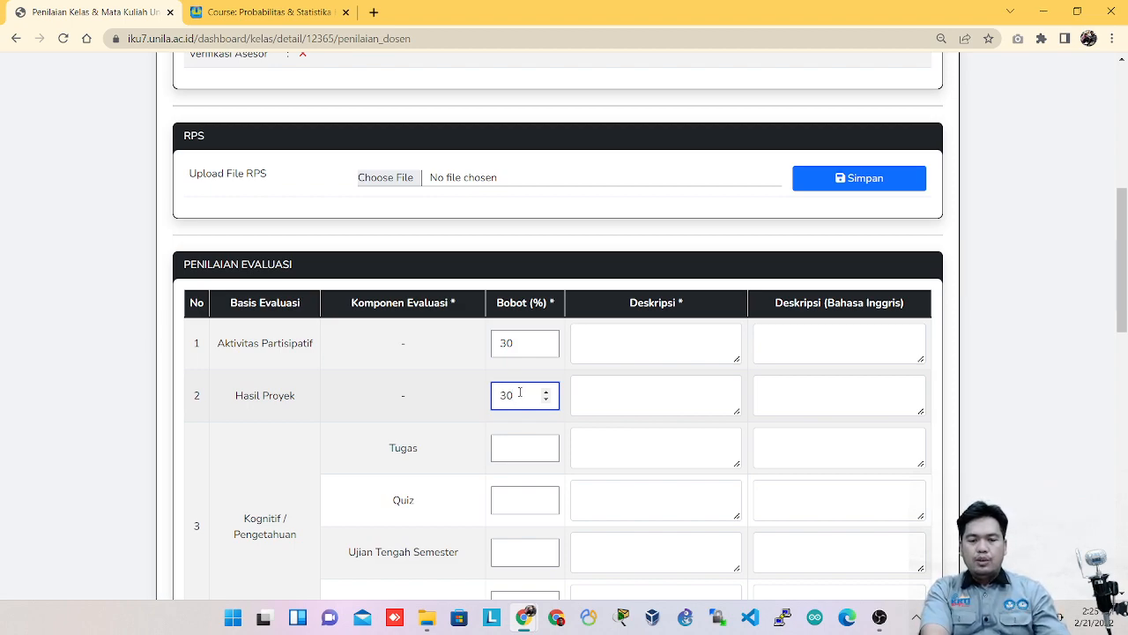
Step: Set the evaluation weight of Hasil Proyek to 40% and that of Aktivitas Partisipatif to 20%
drag(522, 397, 499, 396)
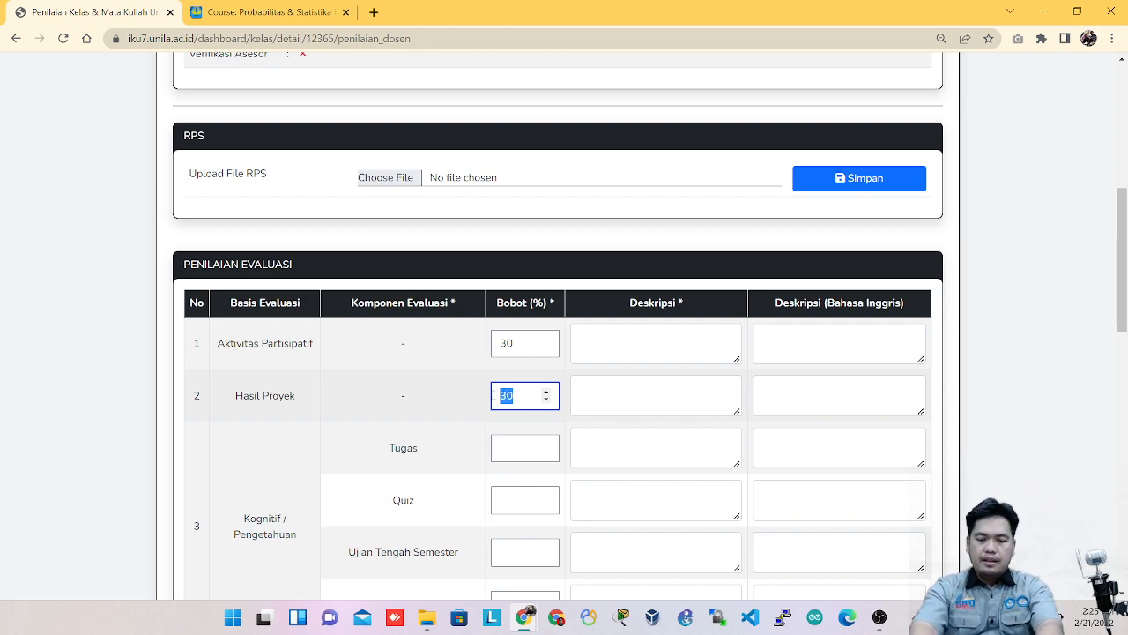
text(40)
drag(521, 343, 493, 350)
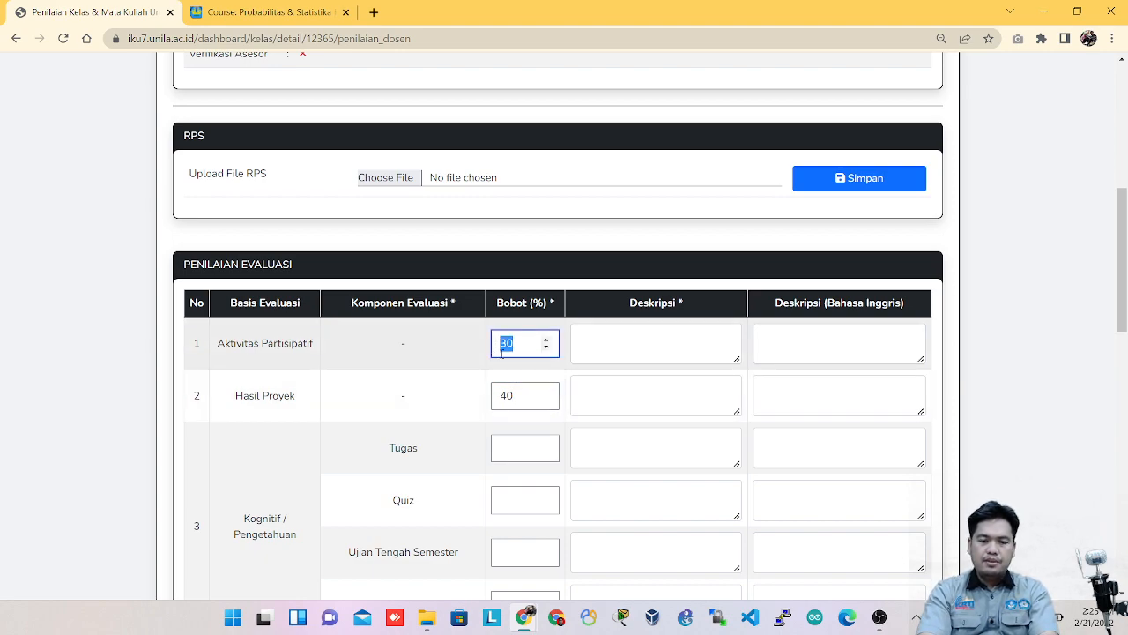
text(5)
key(BackSpace)
text(1)
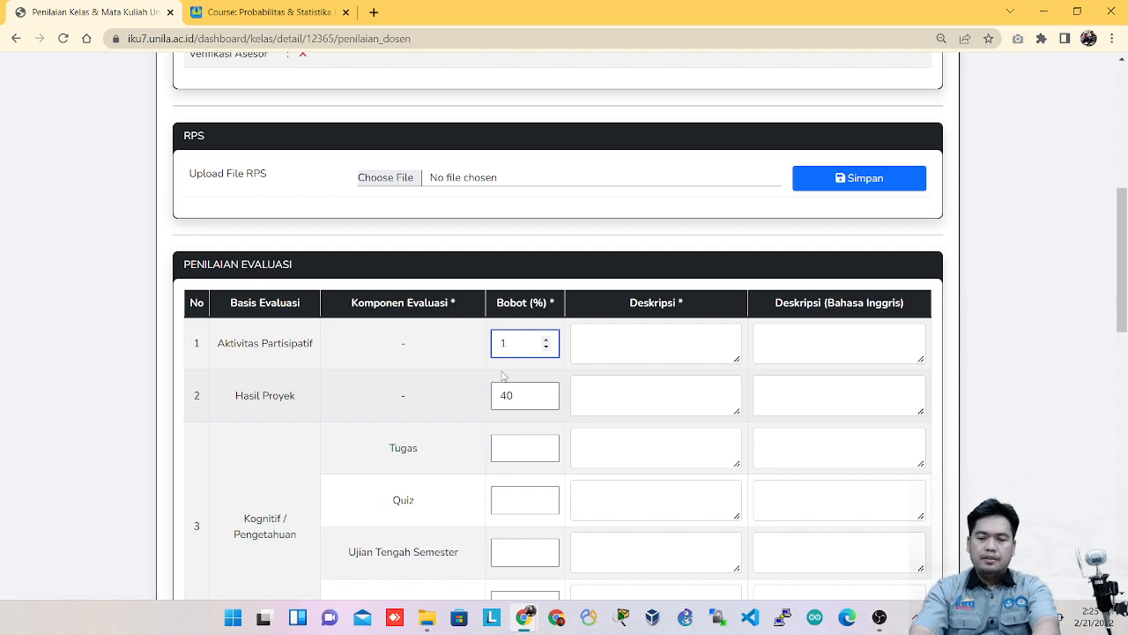
key(BackSpace)
text(20)
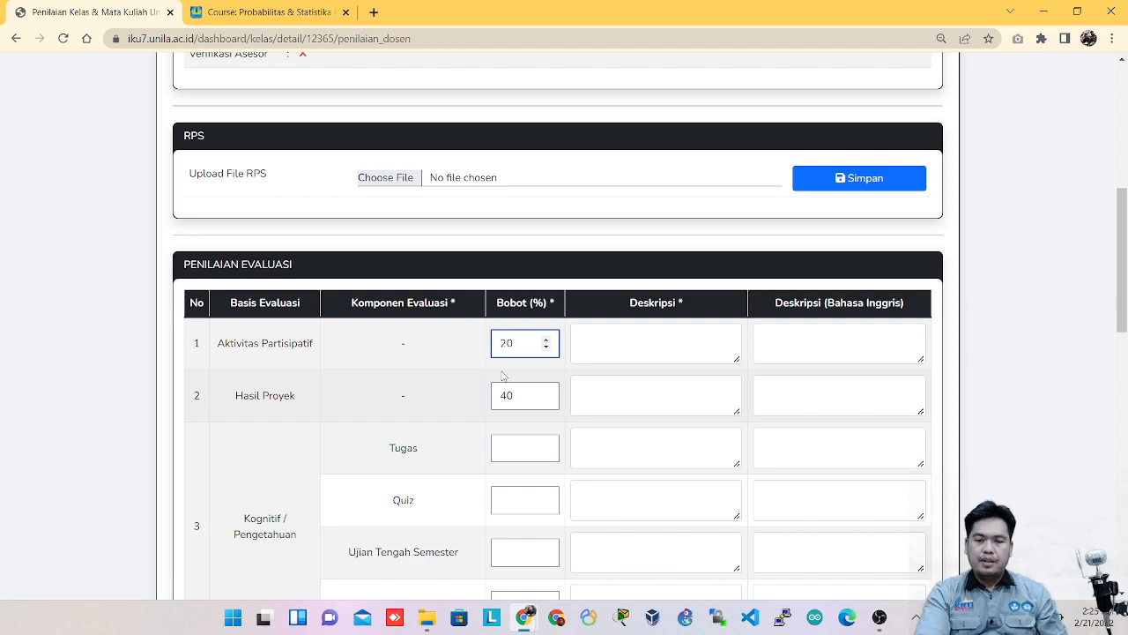
Step: Enter evaluation weights of 10% each for Tugas, Quiz, Ujian Tengah Semester and Ujian Akhir Semester
scroll(519, 430, down, 1)
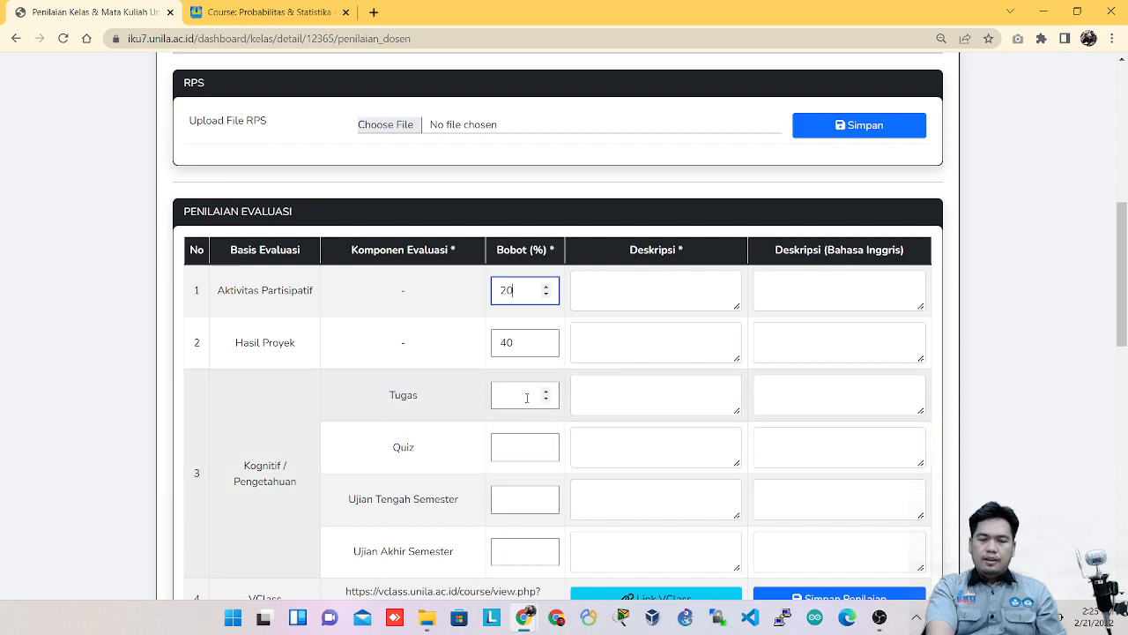
scroll(526, 397, down, 1)
scroll(526, 397, down, 1)
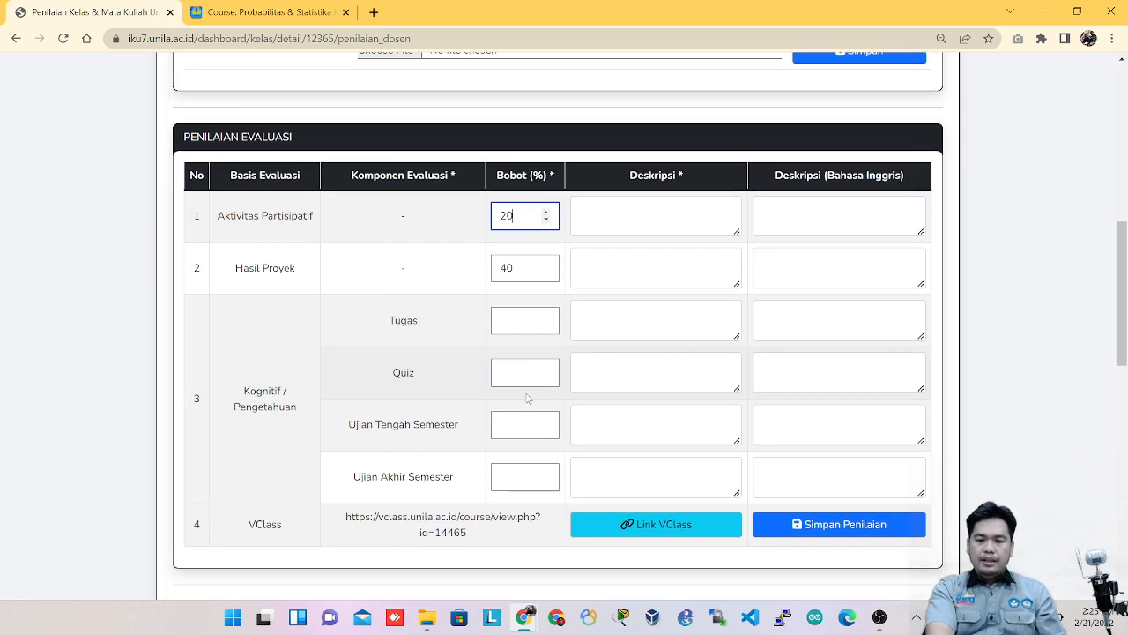
click(517, 321)
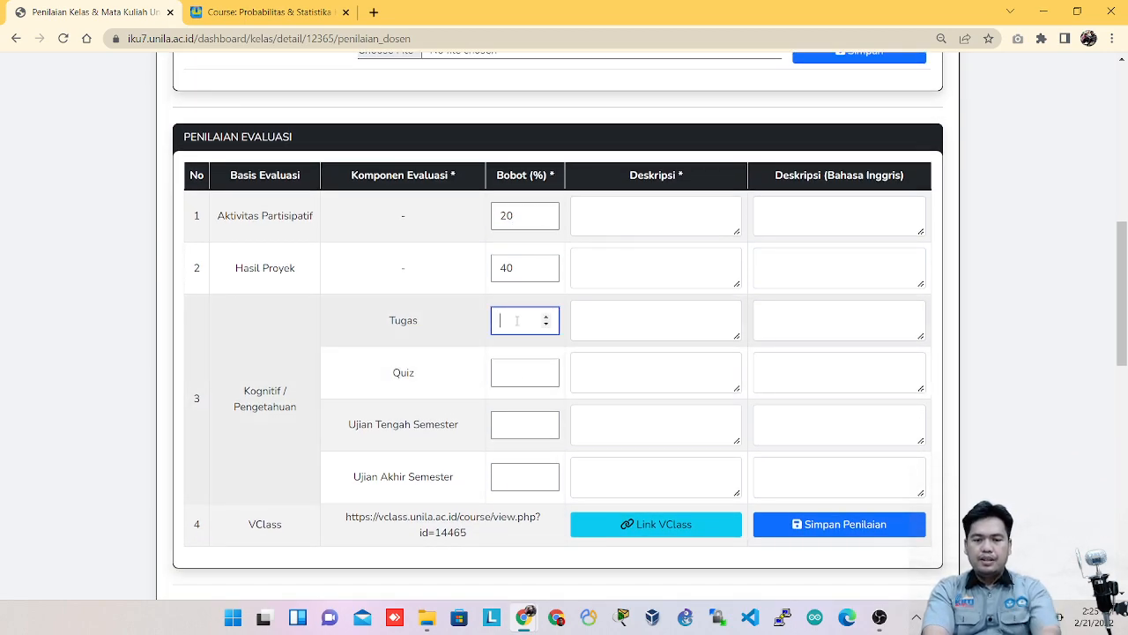
text(10)
click(510, 369)
text(10)
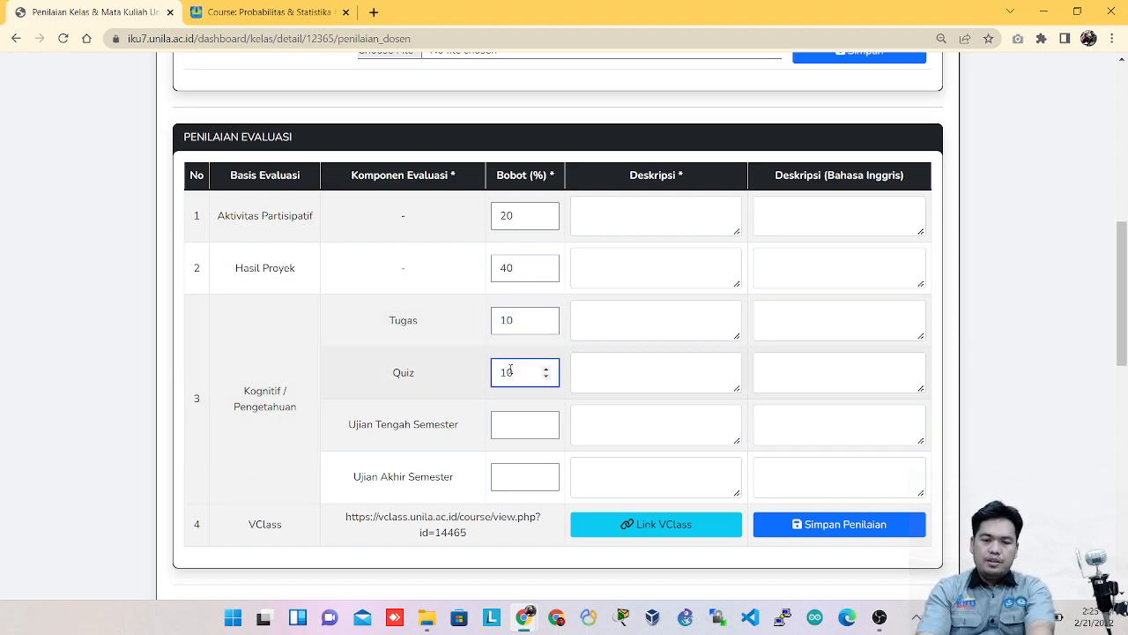
click(504, 425)
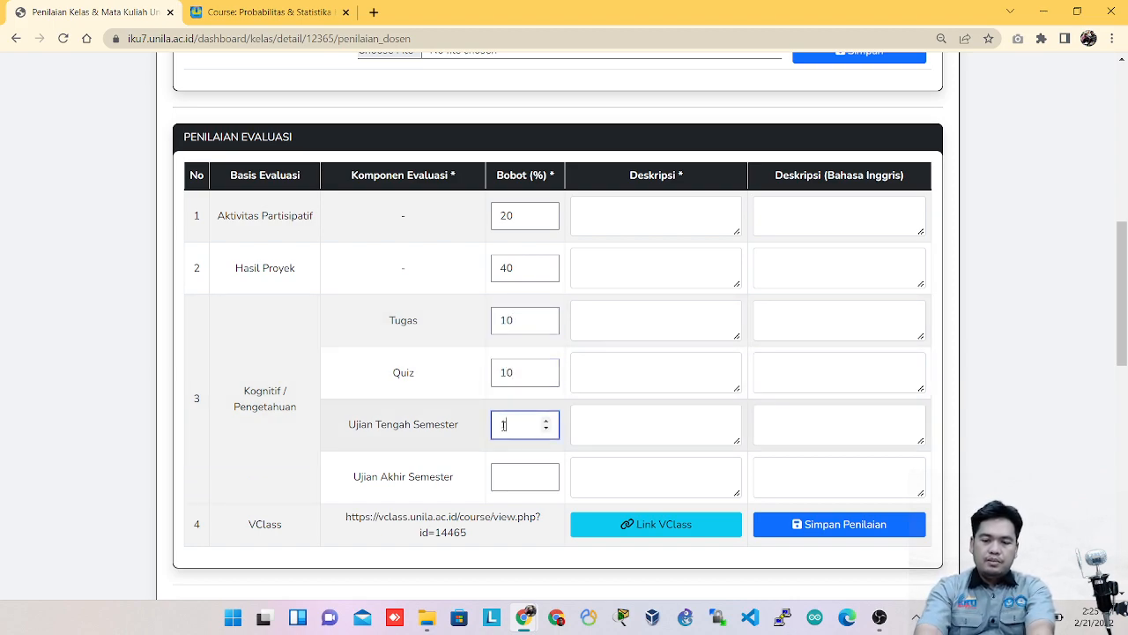
click(507, 483)
text(10)
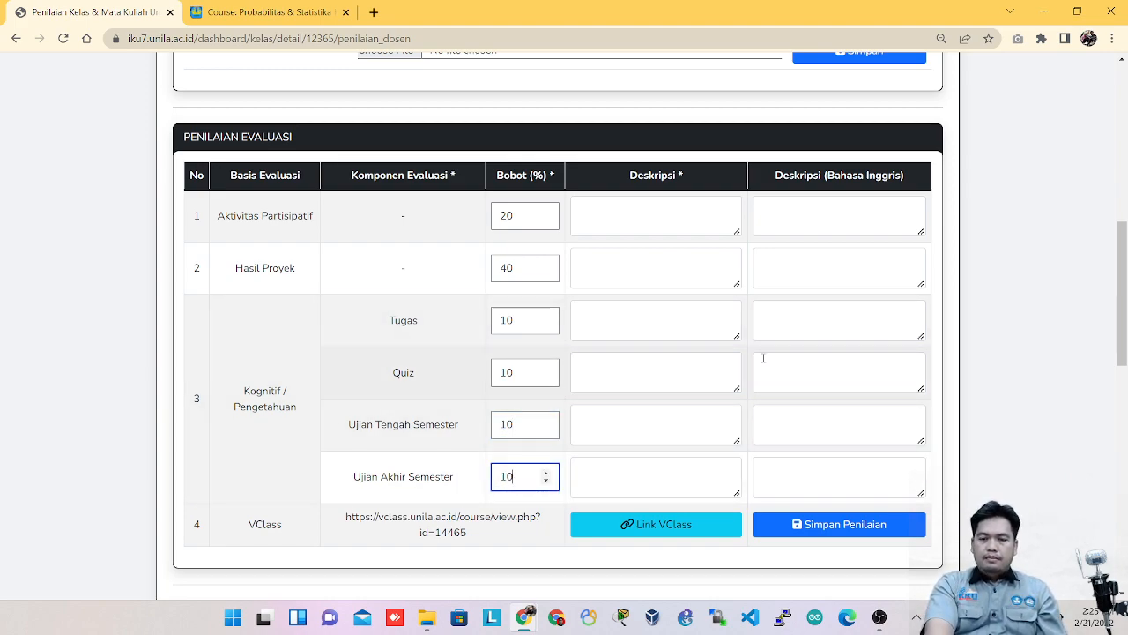
Step: Upload Kontrak Perkuliahan ProbStat.pdf from the Downloads folder as the class's RPS file and save it
scroll(798, 258, up, 1)
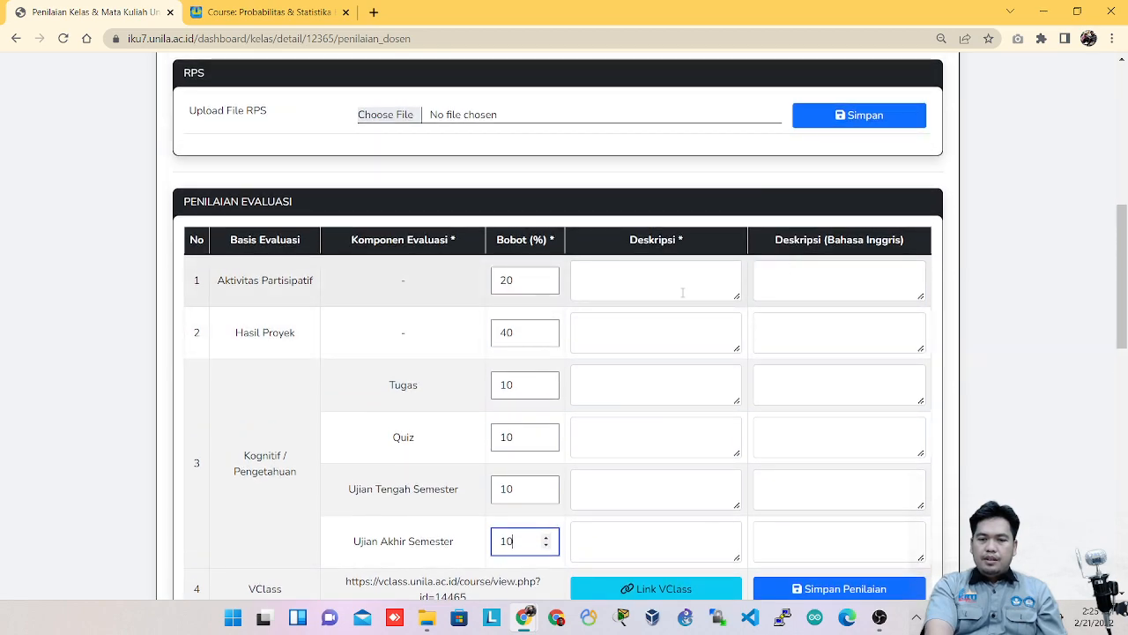
click(654, 277)
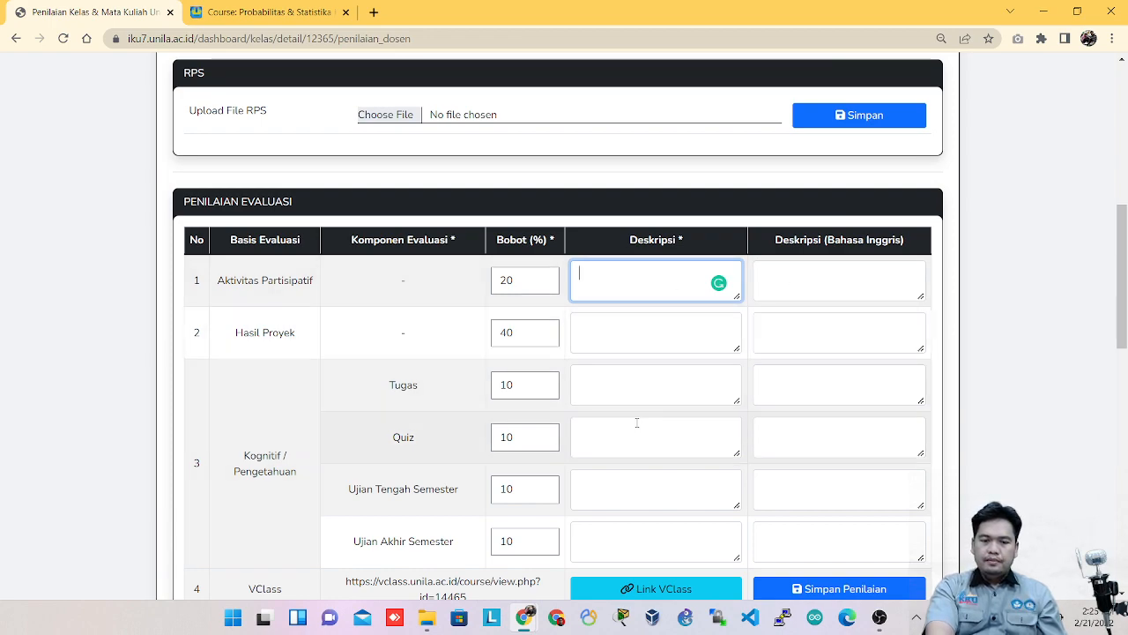
scroll(660, 430, up, 2)
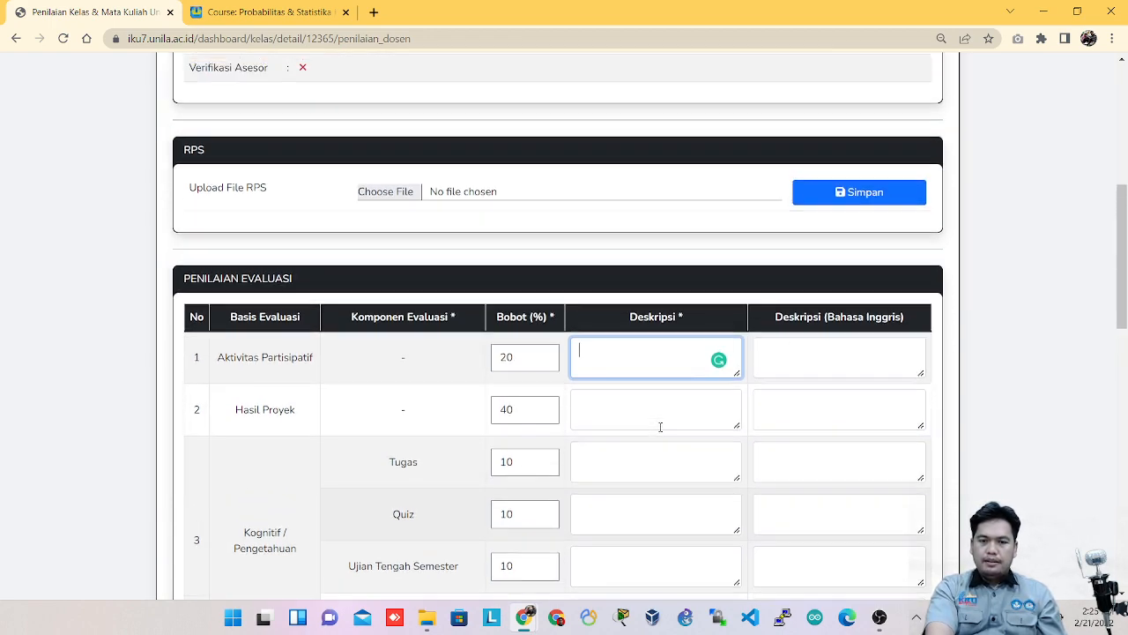
click(401, 245)
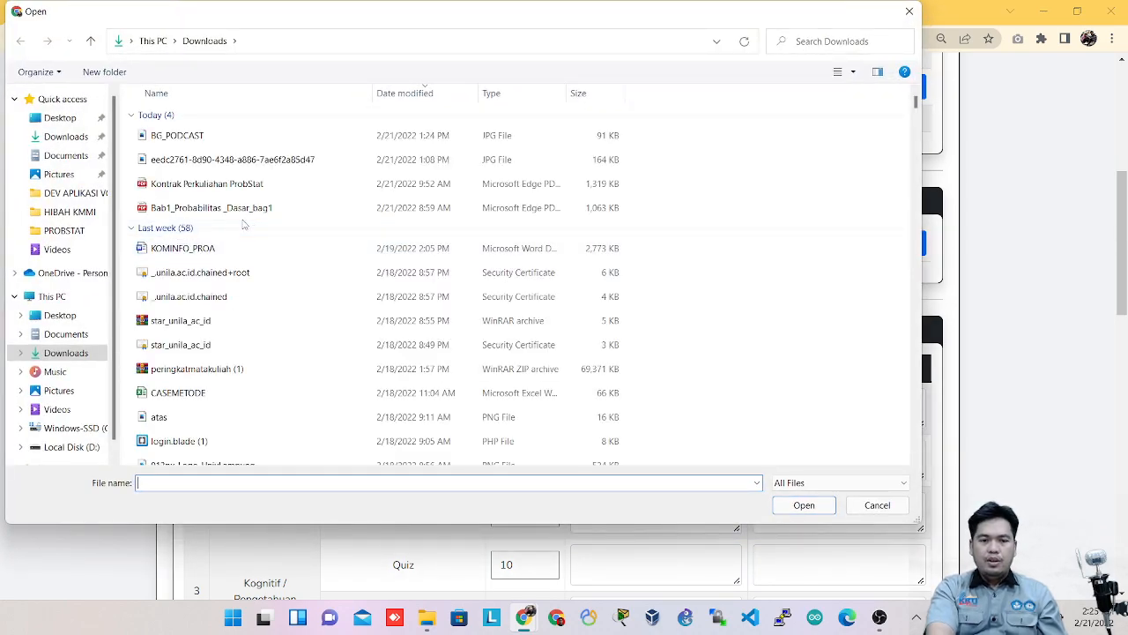
double_click(229, 189)
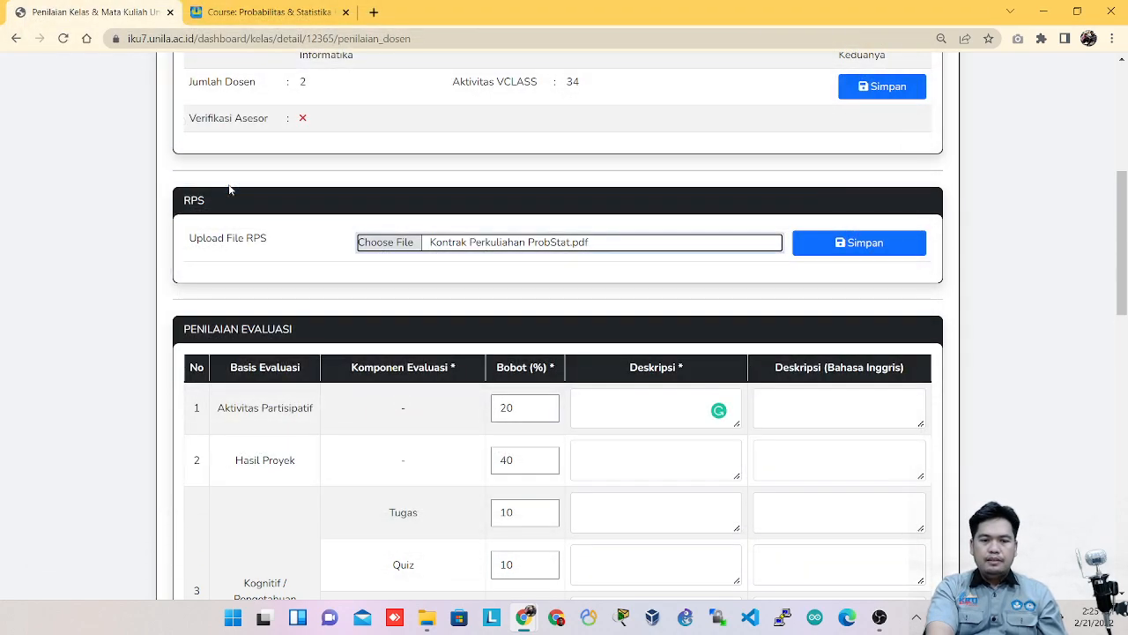
click(877, 245)
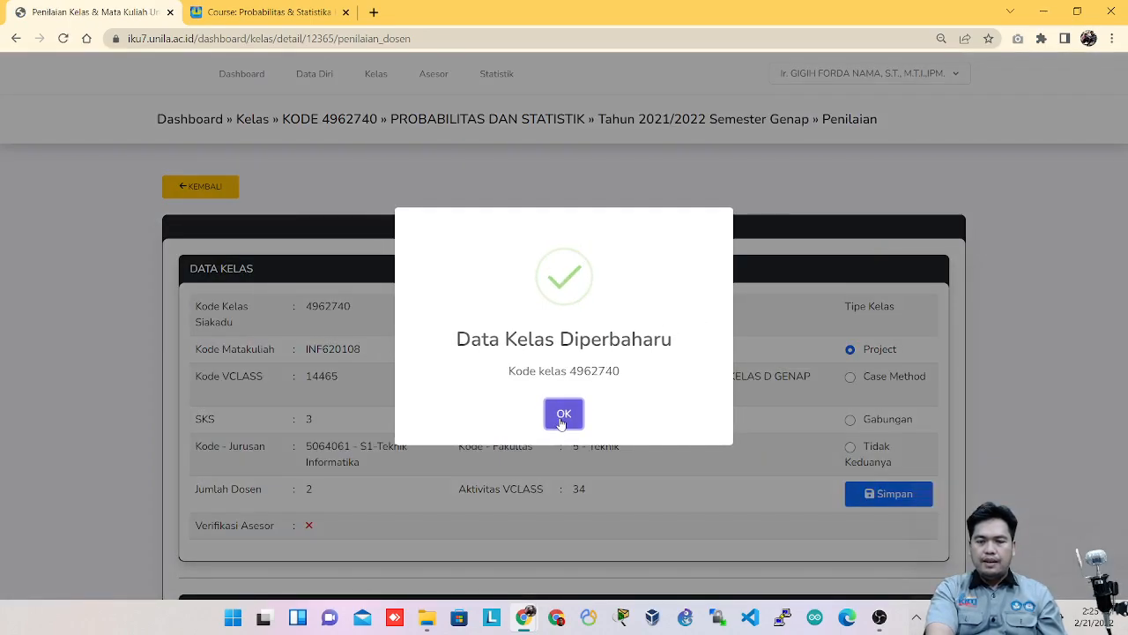
click(564, 414)
Step: Set the Jenis Pertemuan of meetings 1 and 2 to Tidak Keduanya
scroll(560, 417, down, 3)
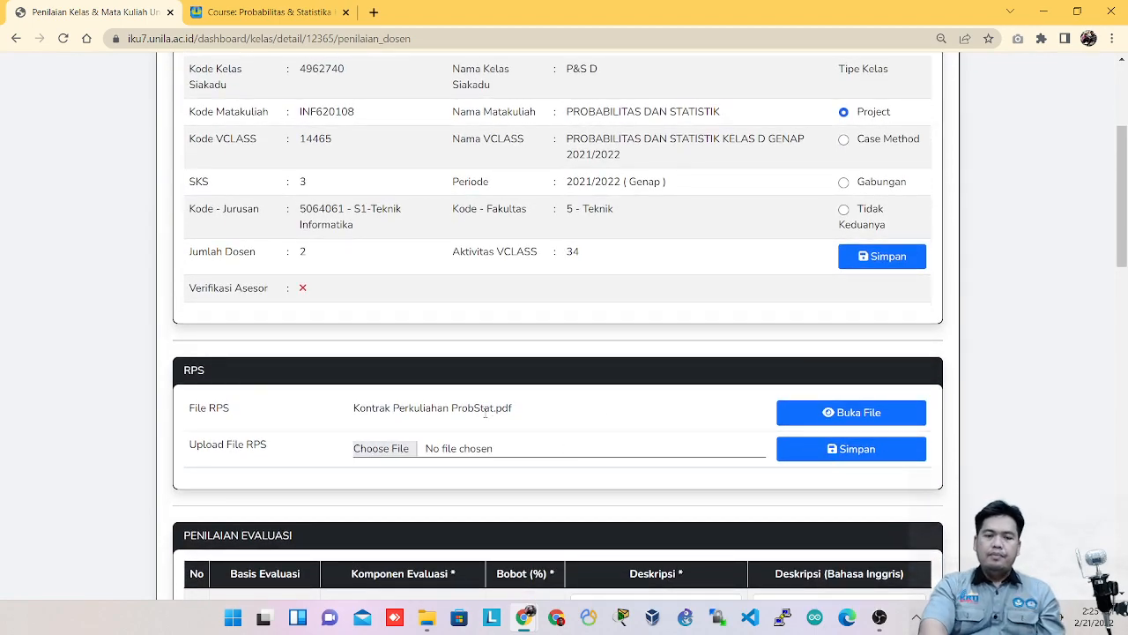
scroll(485, 416, down, 2)
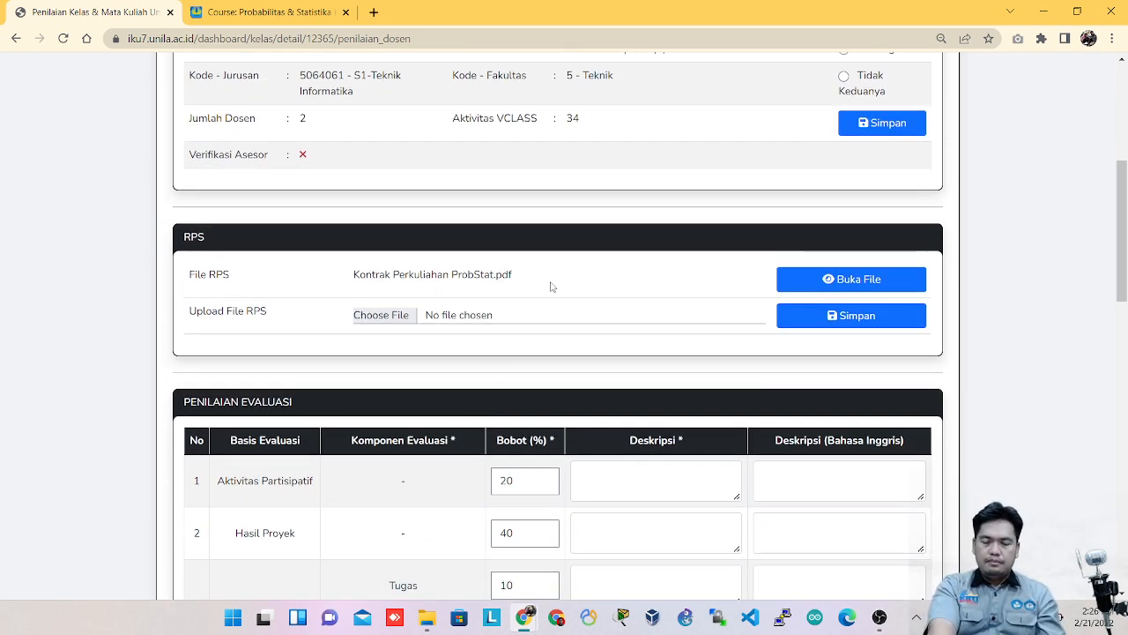
scroll(551, 287, down, 5)
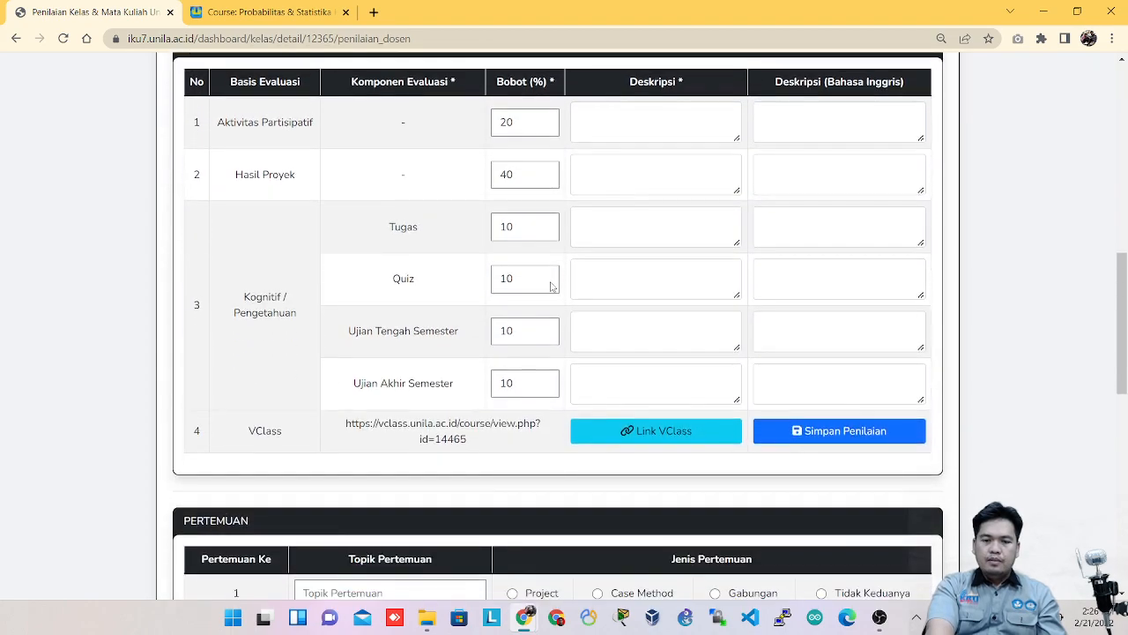
scroll(551, 282, down, 4)
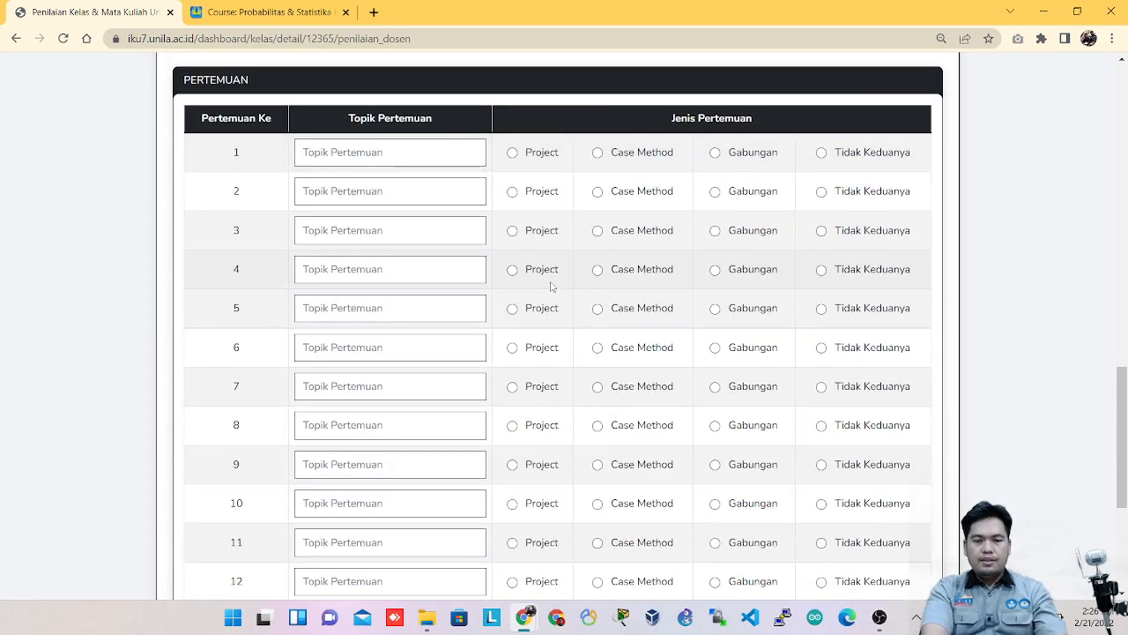
scroll(551, 285, down, 1)
scroll(551, 286, up, 1)
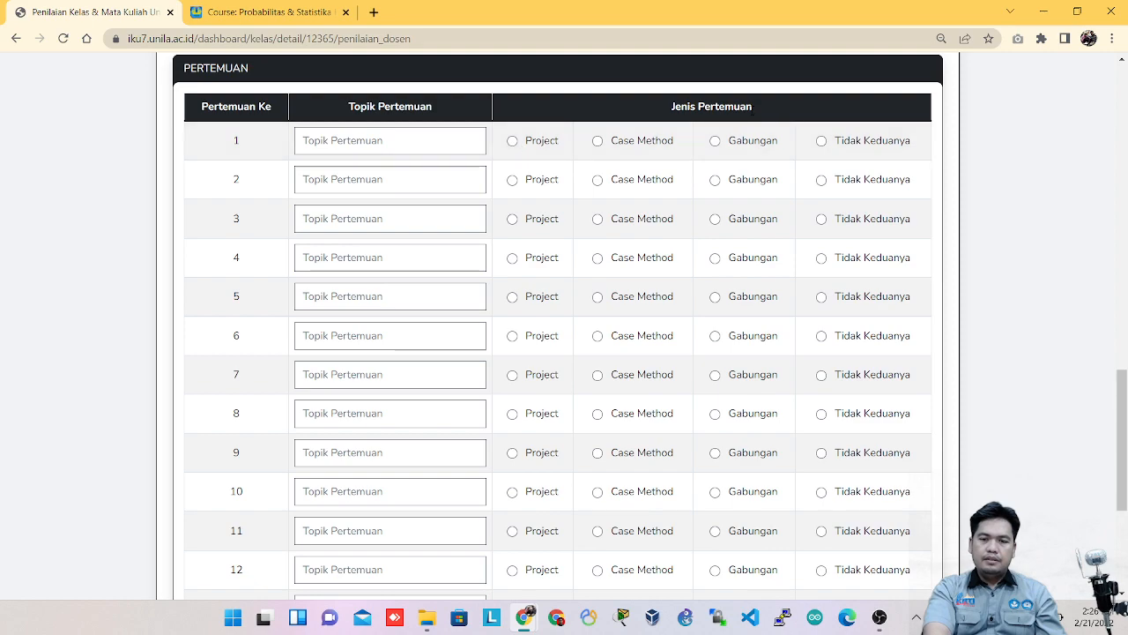
click(821, 141)
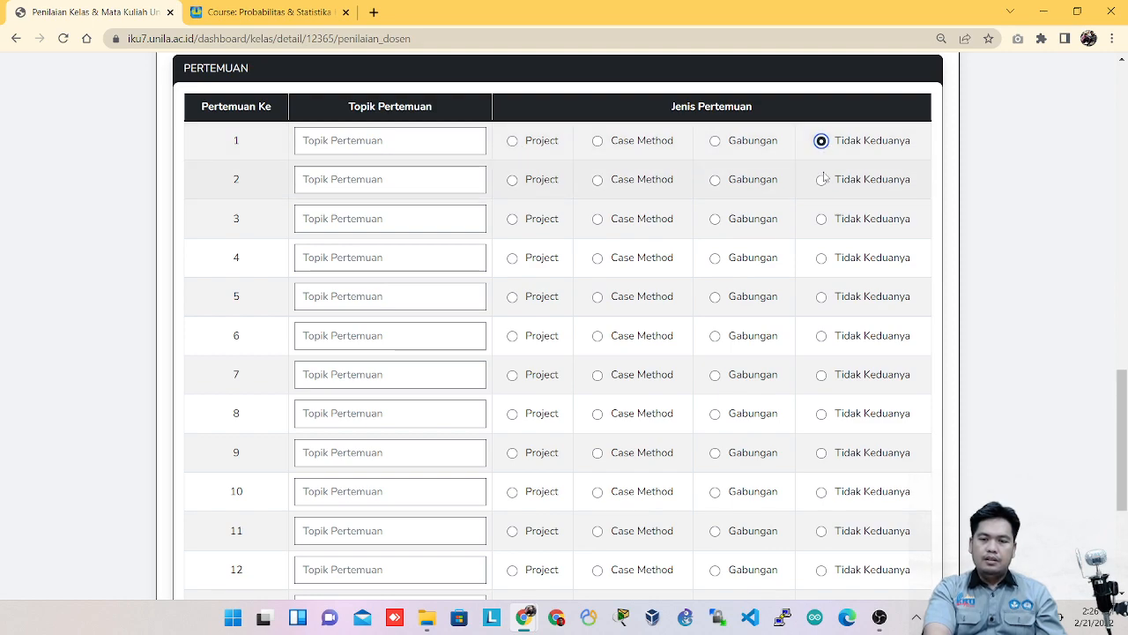
click(821, 180)
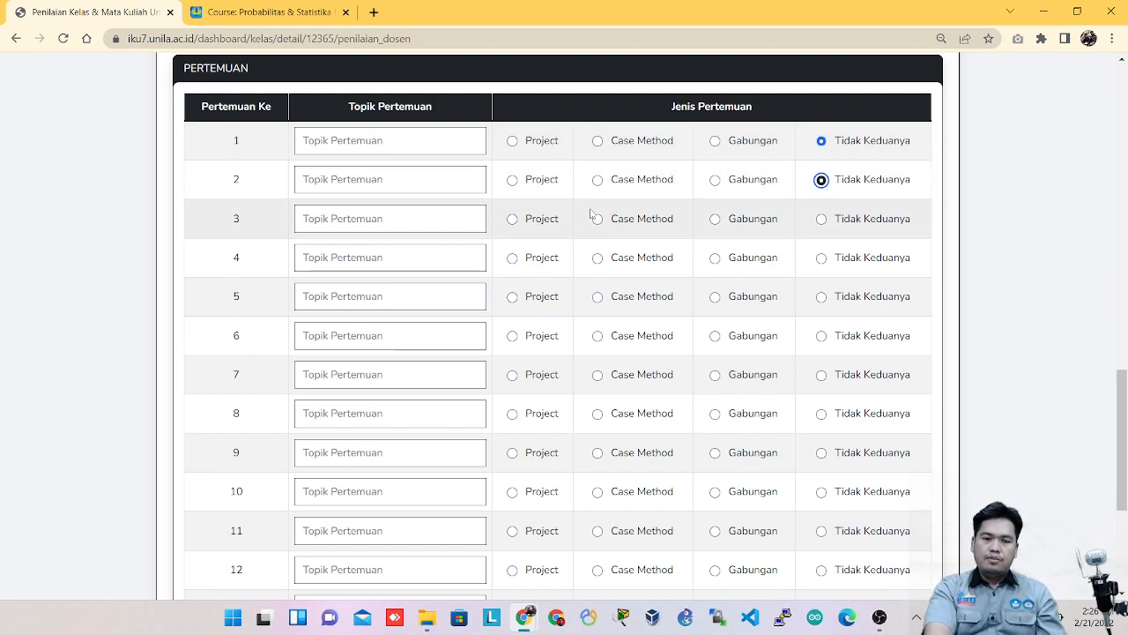
Step: Set the Jenis Pertemuan of meetings 3 through 6 to Project
click(512, 220)
click(513, 260)
click(513, 299)
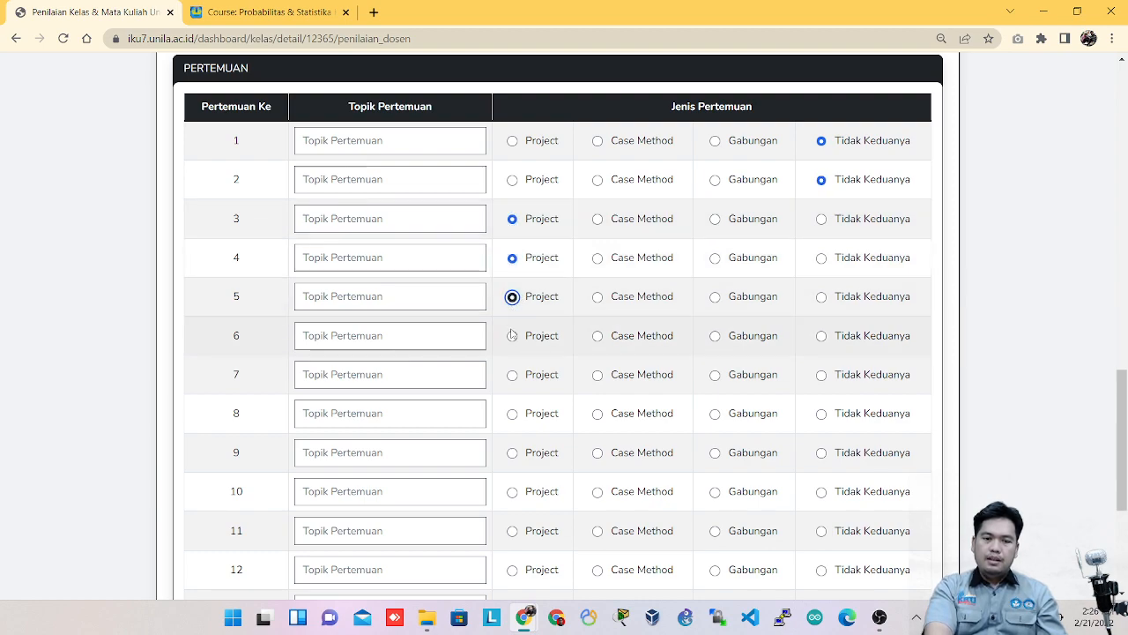
click(512, 337)
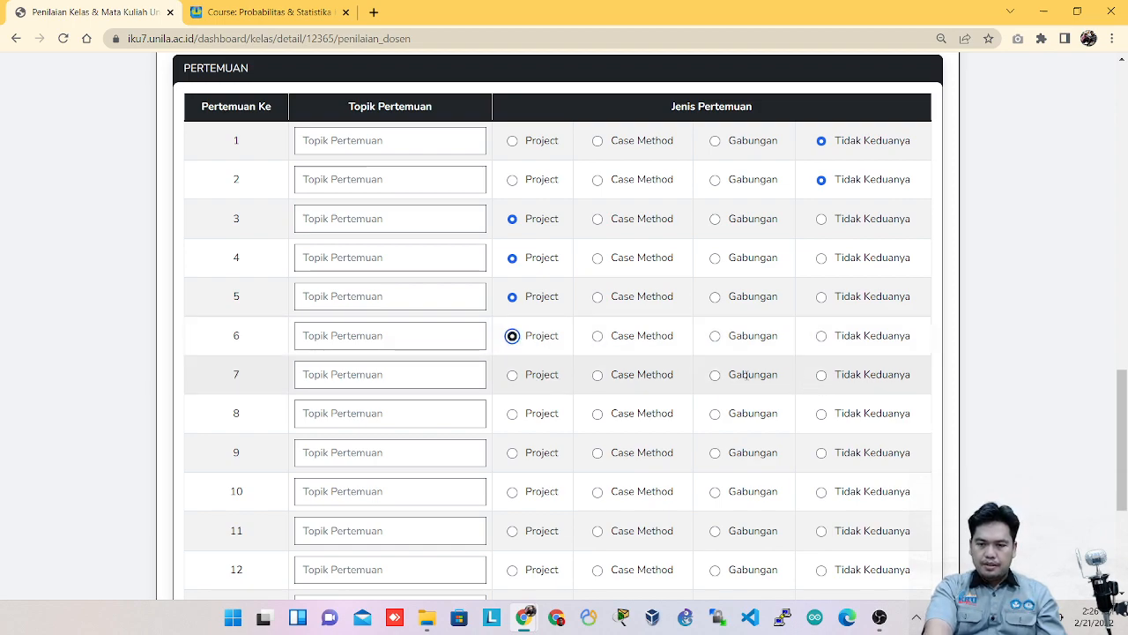
Step: Mark meetings 7 through 10 as Case Method in the Pertemuan table
click(597, 375)
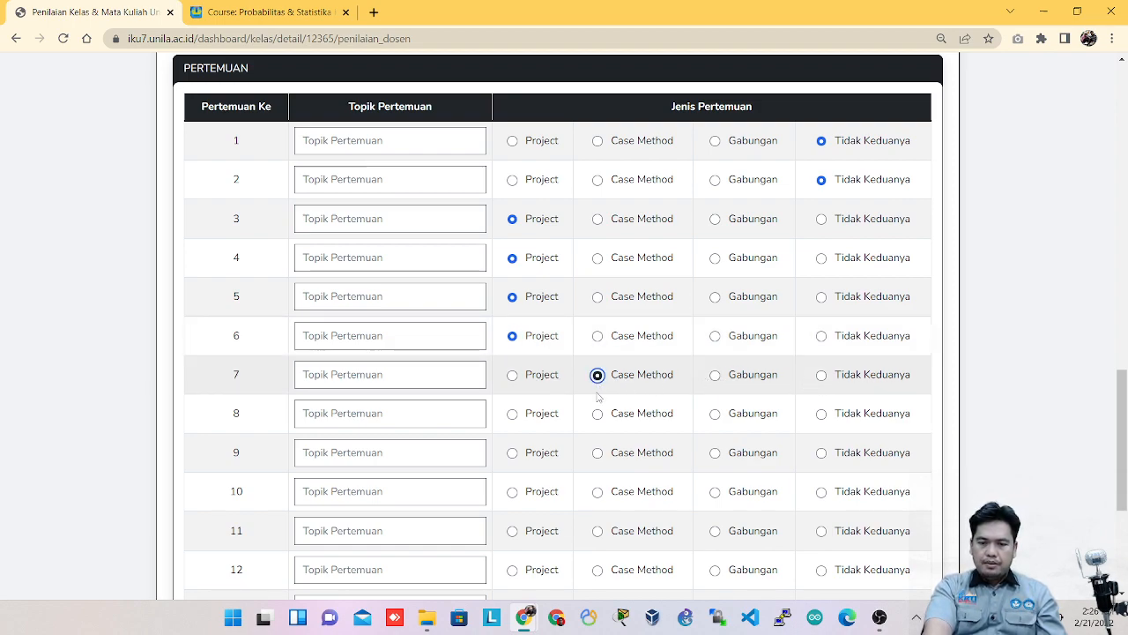
click(597, 414)
click(598, 453)
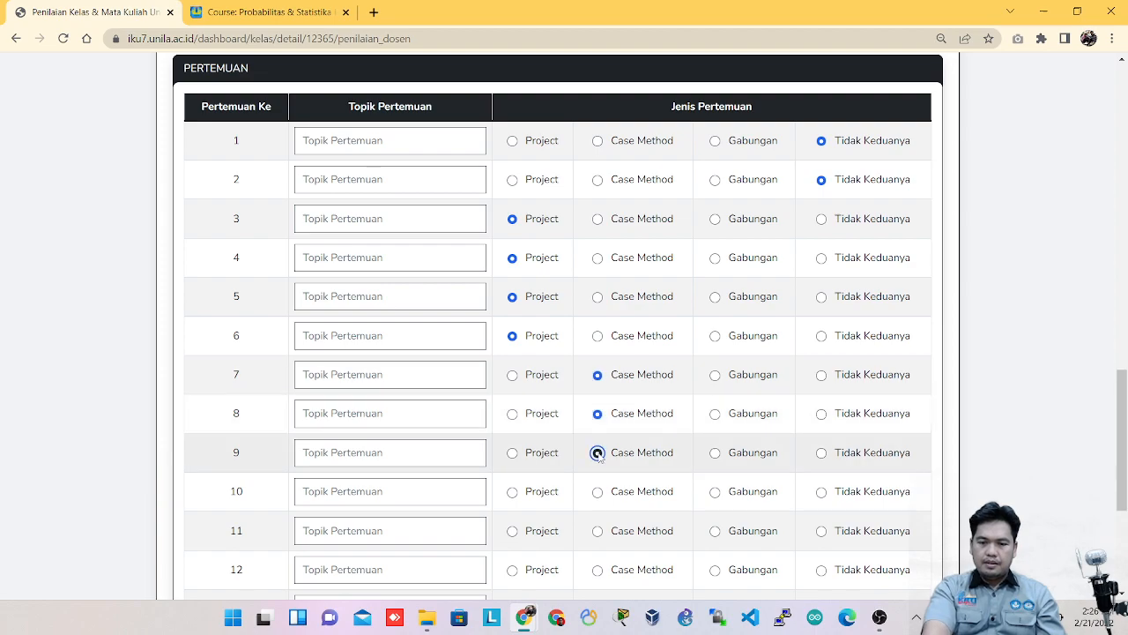
scroll(597, 454, down, 3)
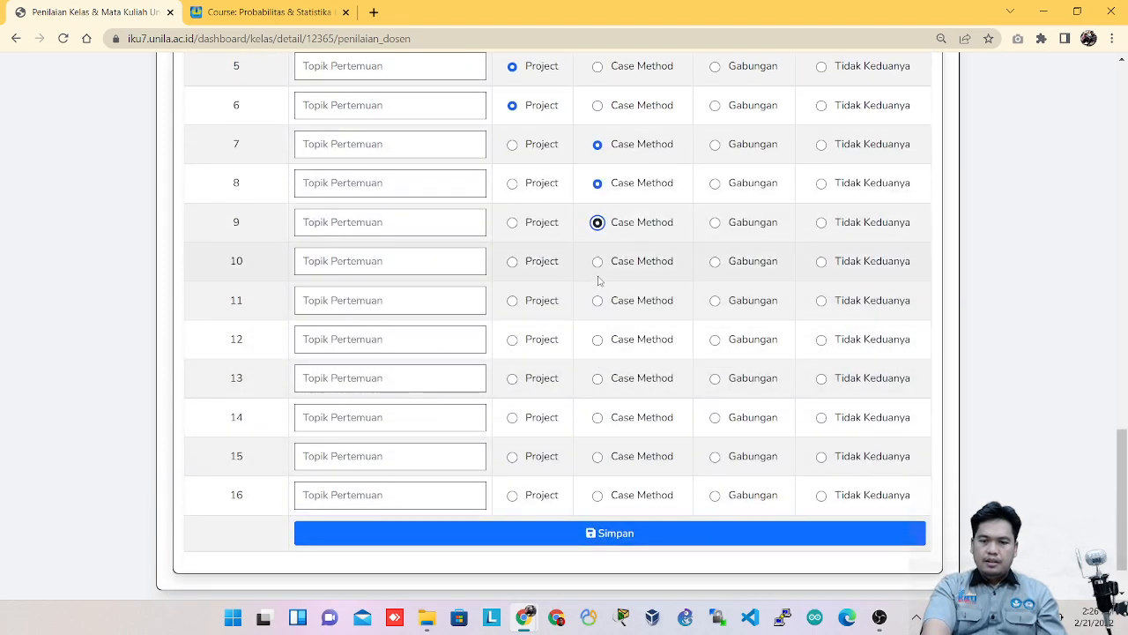
click(598, 262)
Step: Mark meetings 11 through 16 as Project in the Pertemuan table
click(513, 302)
click(512, 342)
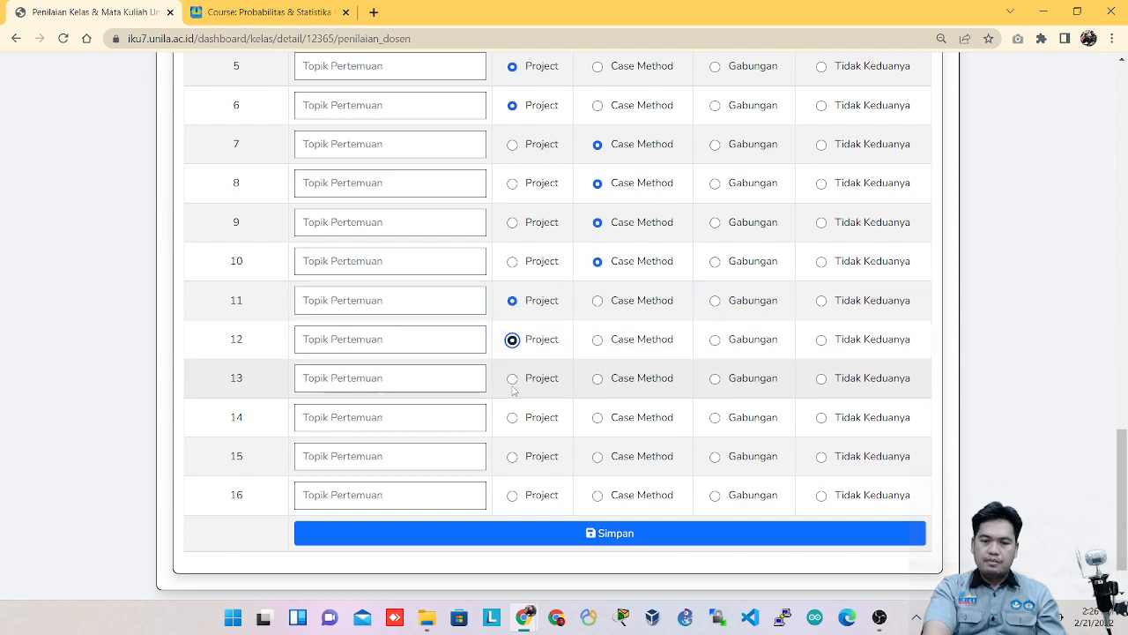
click(512, 380)
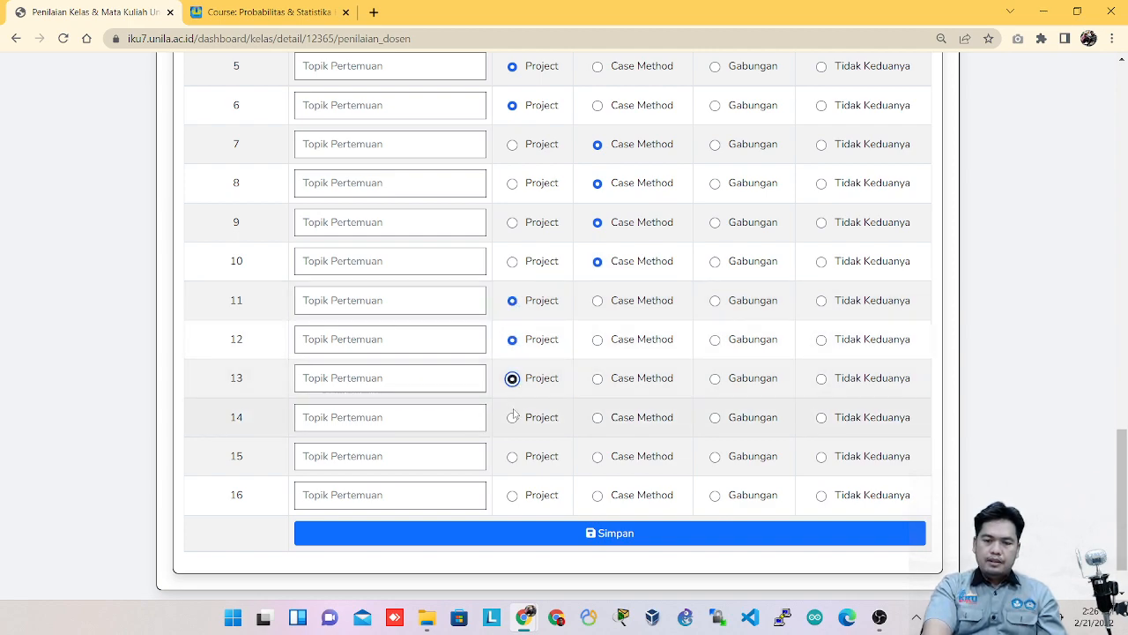
click(512, 419)
click(512, 457)
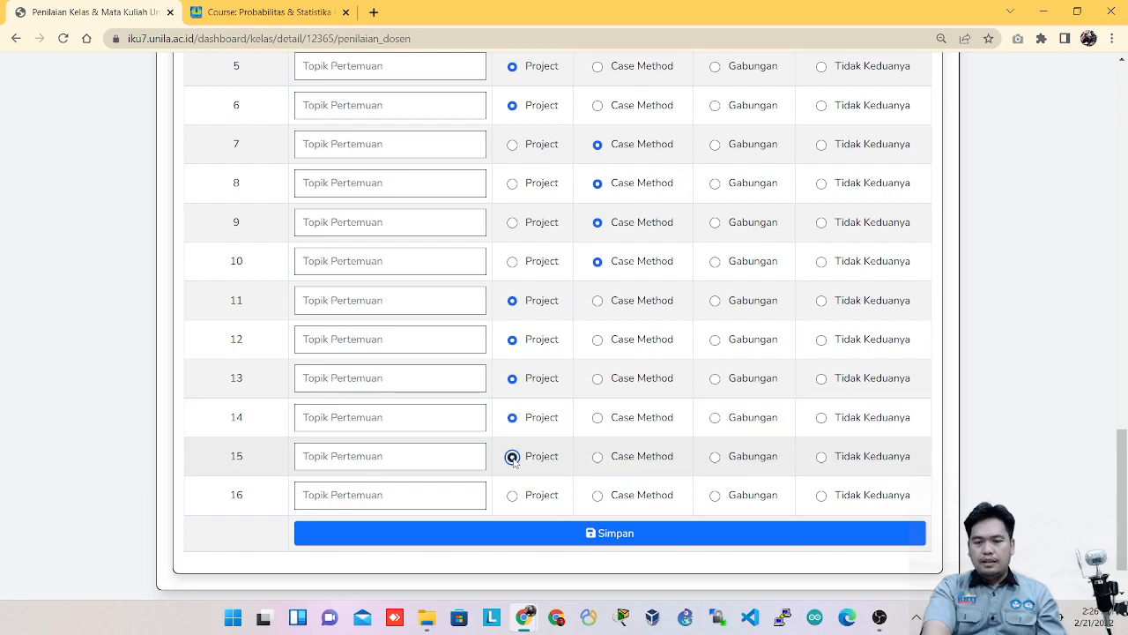
click(512, 496)
Step: Review the chosen meeting types, class data, RPS file and evaluation weights across the whole class assessment page
scroll(662, 370, up, 2)
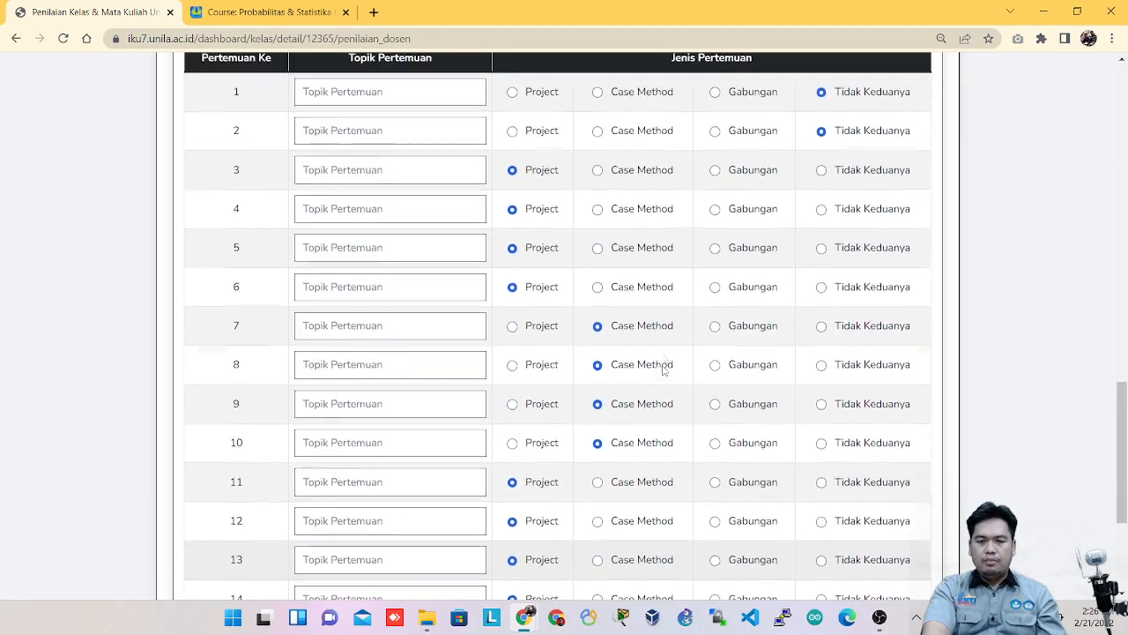
scroll(663, 370, up, 1)
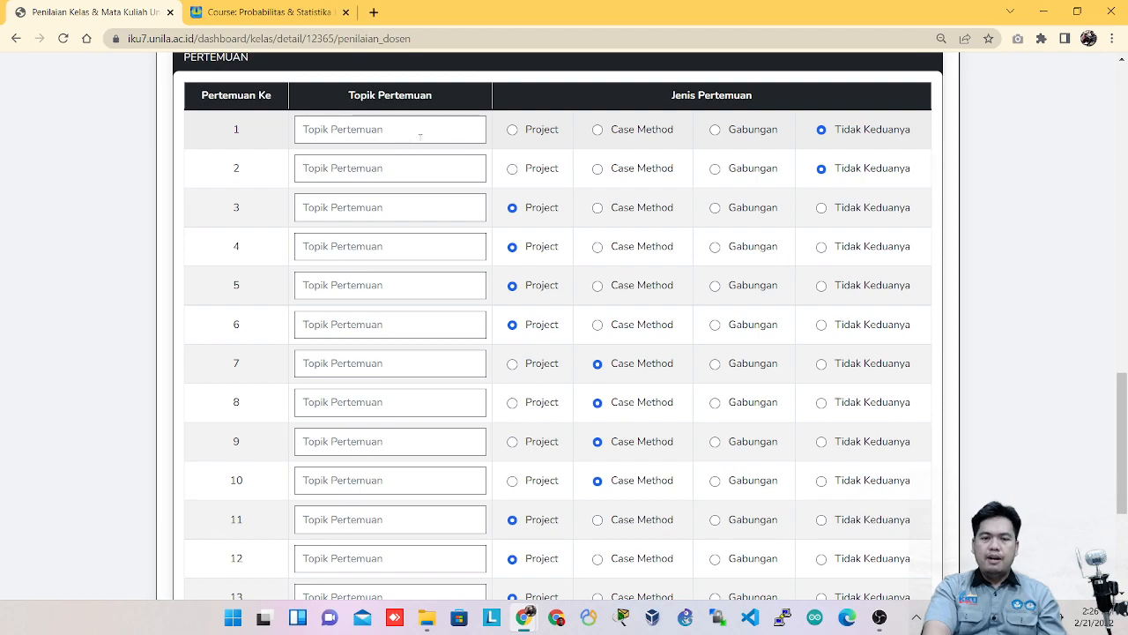
scroll(479, 173, down, 4)
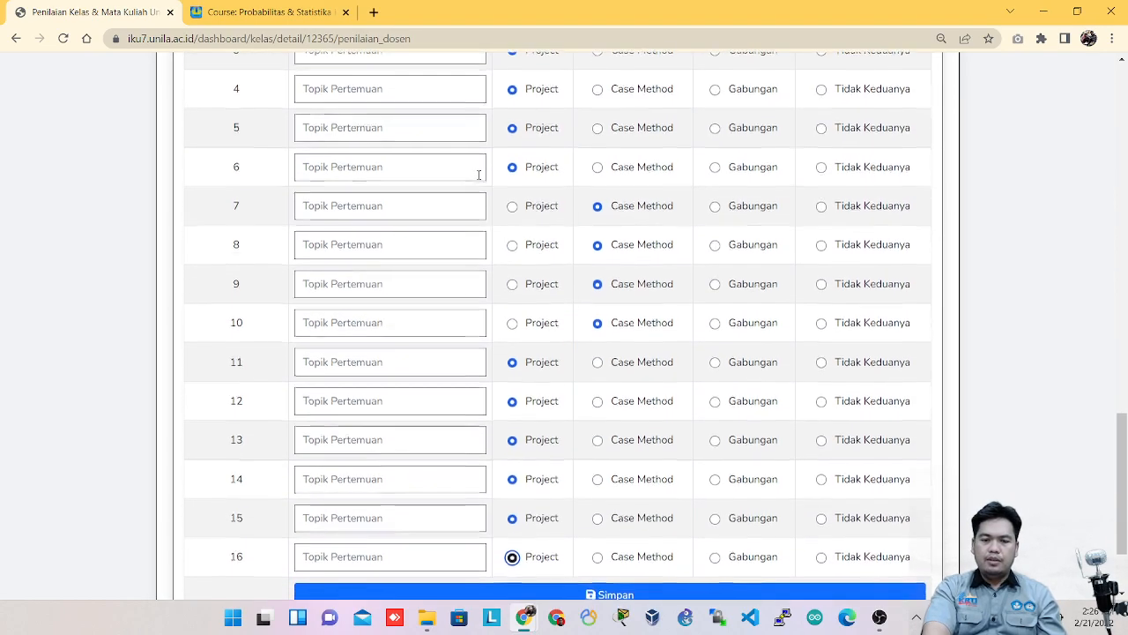
scroll(479, 173, down, 3)
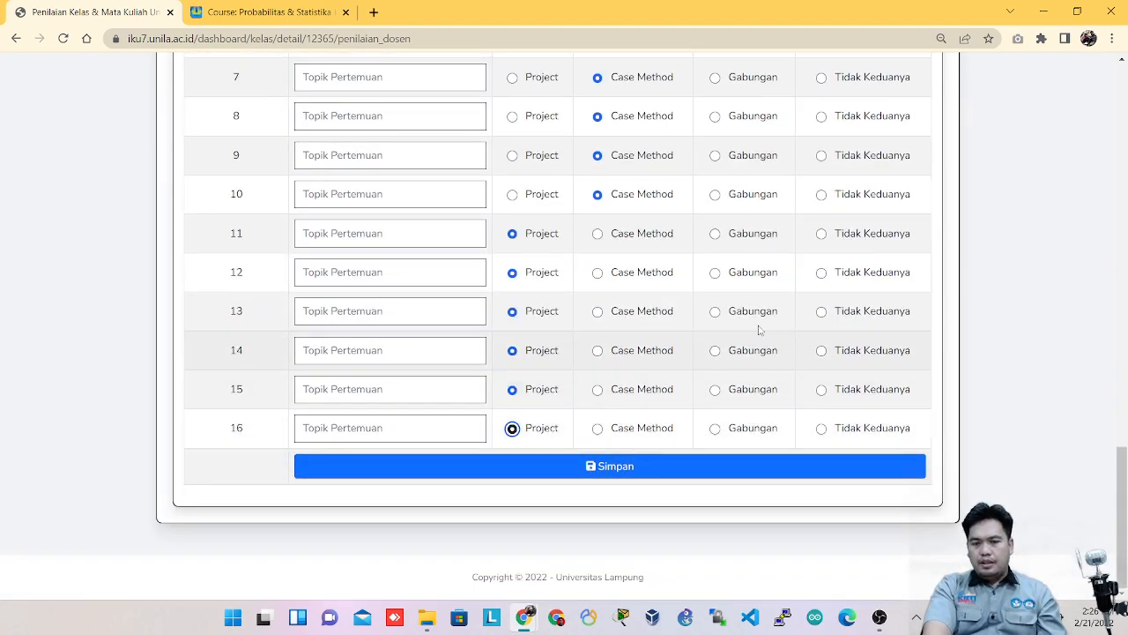
scroll(758, 332, up, 20)
scroll(761, 329, up, 3)
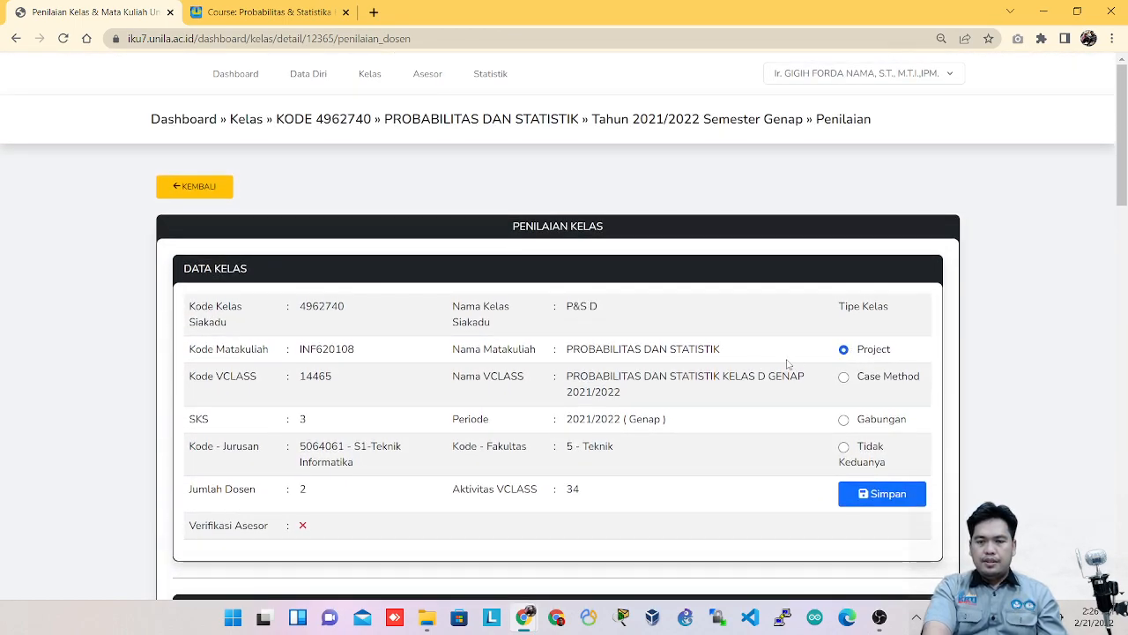
scroll(787, 363, down, 5)
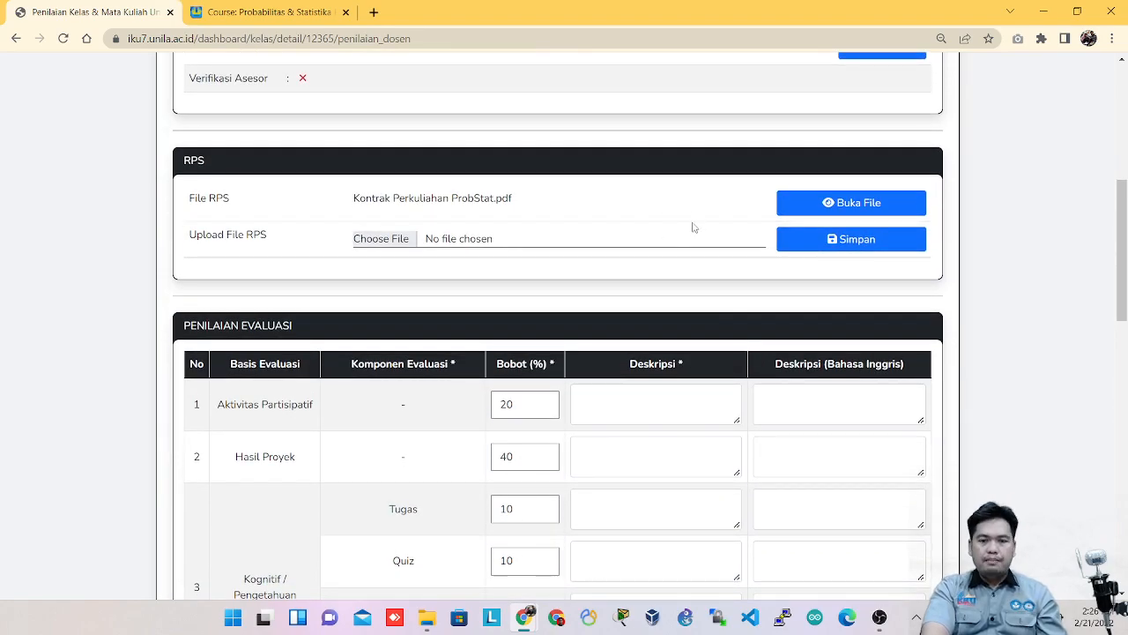
scroll(694, 227, down, 3)
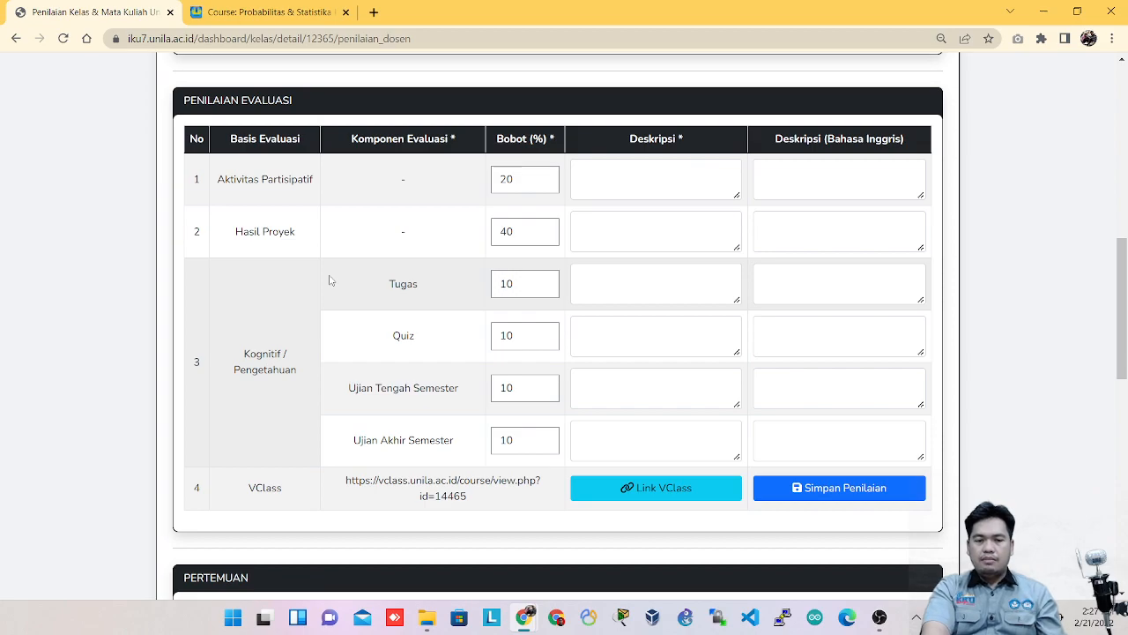
scroll(330, 280, down, 3)
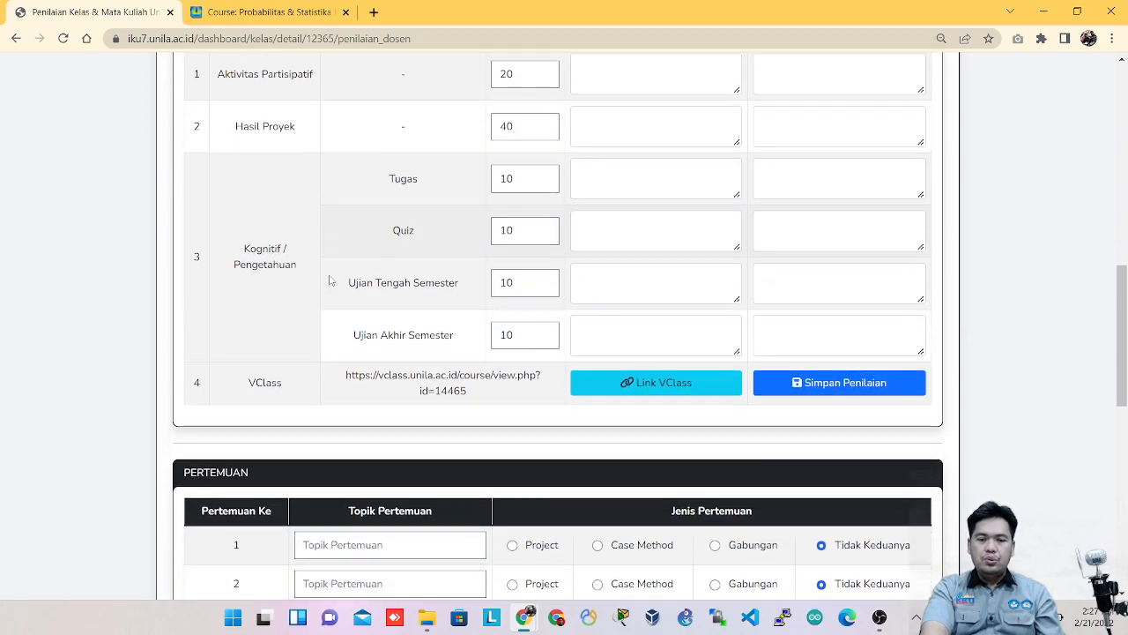
Step: Save the meeting types chosen for meetings 1 through 16 of the P&S D class and dismiss the confirmation
scroll(330, 280, down, 5)
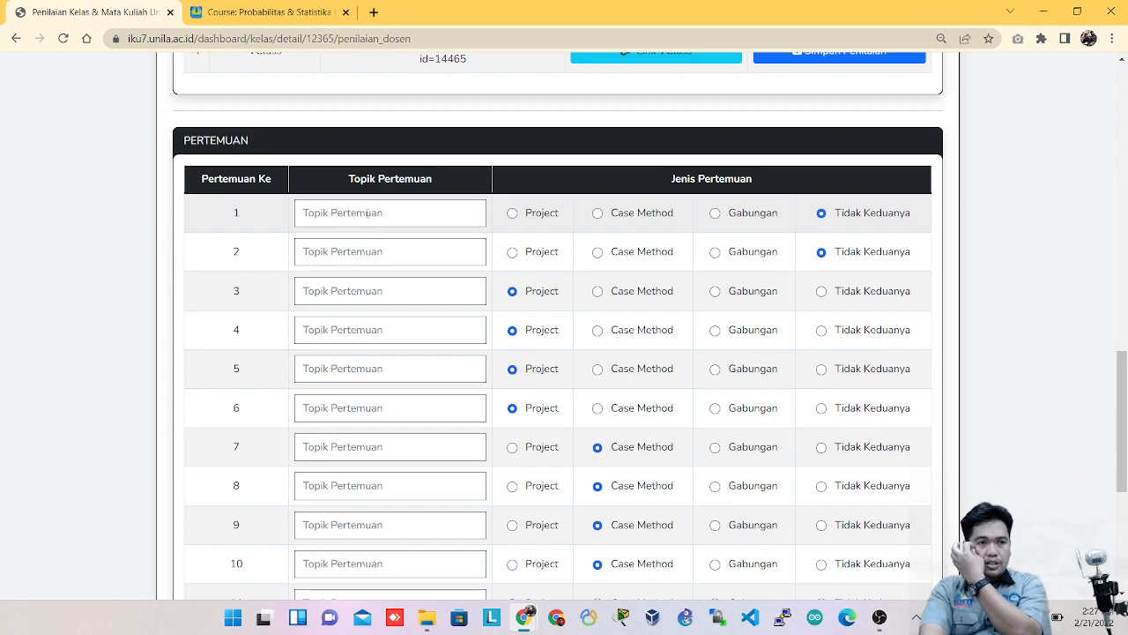
scroll(367, 213, down, 1)
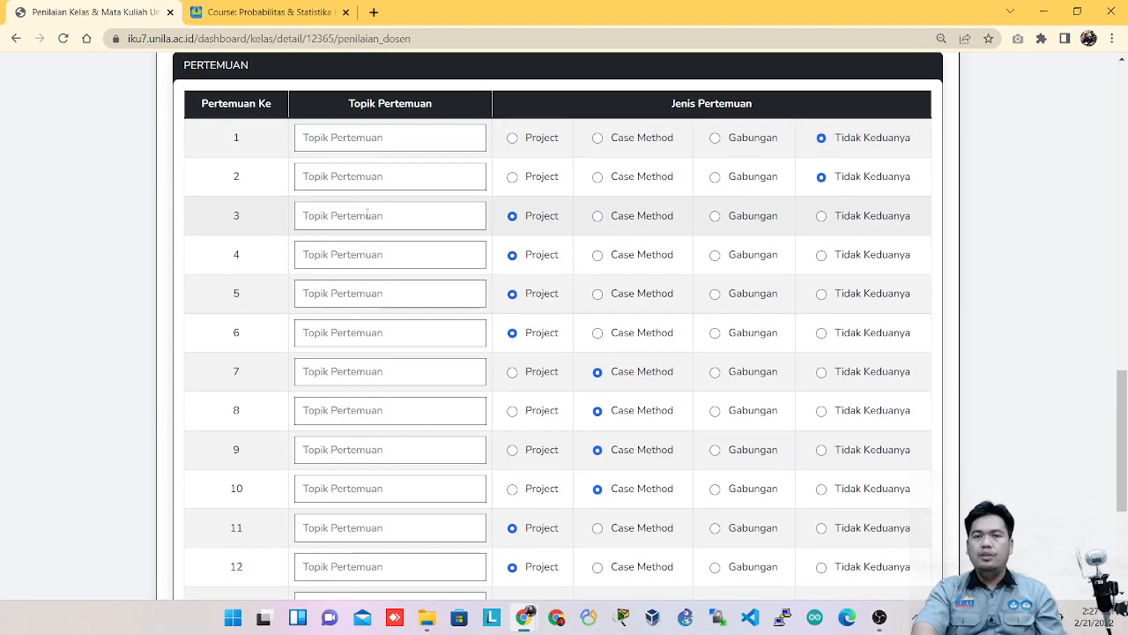
scroll(367, 213, down, 3)
scroll(367, 213, down, 1)
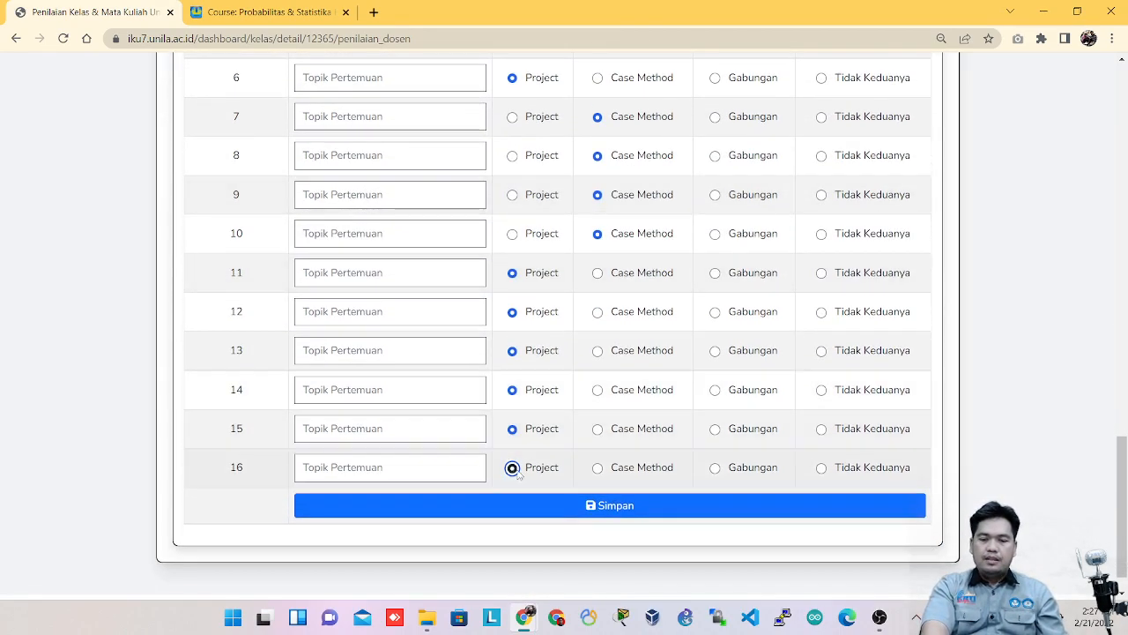
click(557, 506)
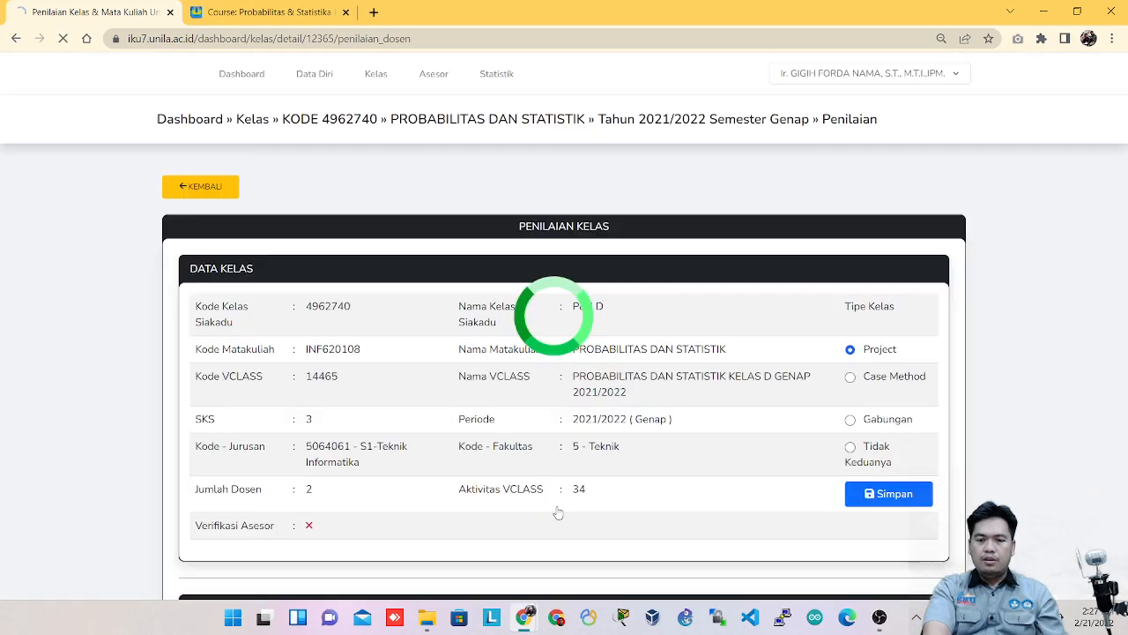
click(563, 428)
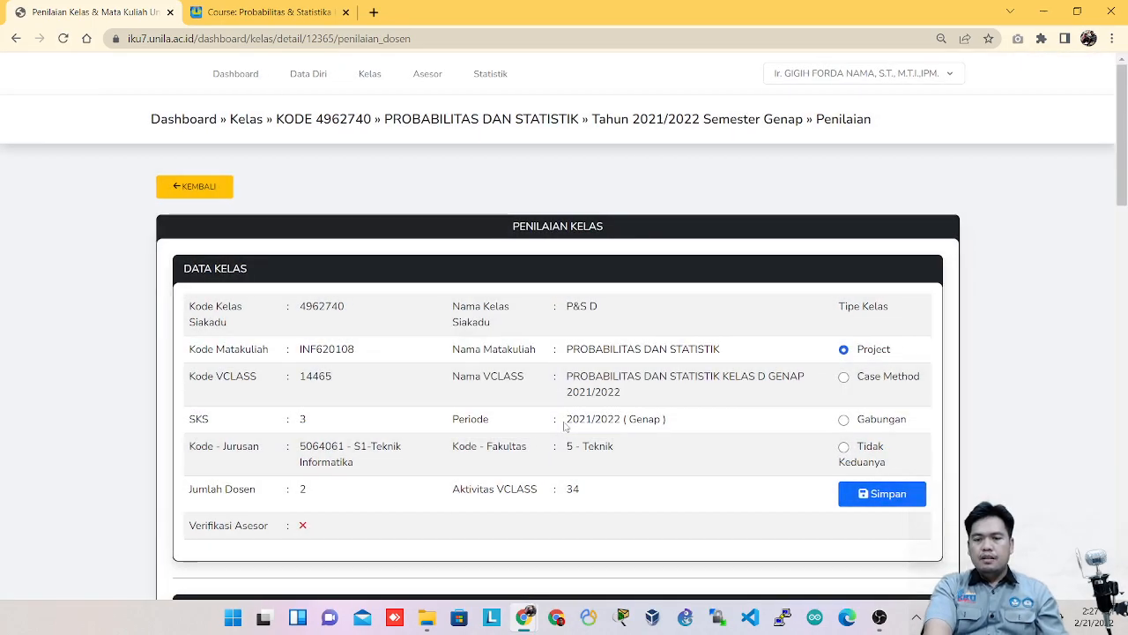
Step: Return to the Kelas list and check the Tipe column of P&S D against the other Probabilitas dan Statistik classes
click(371, 77)
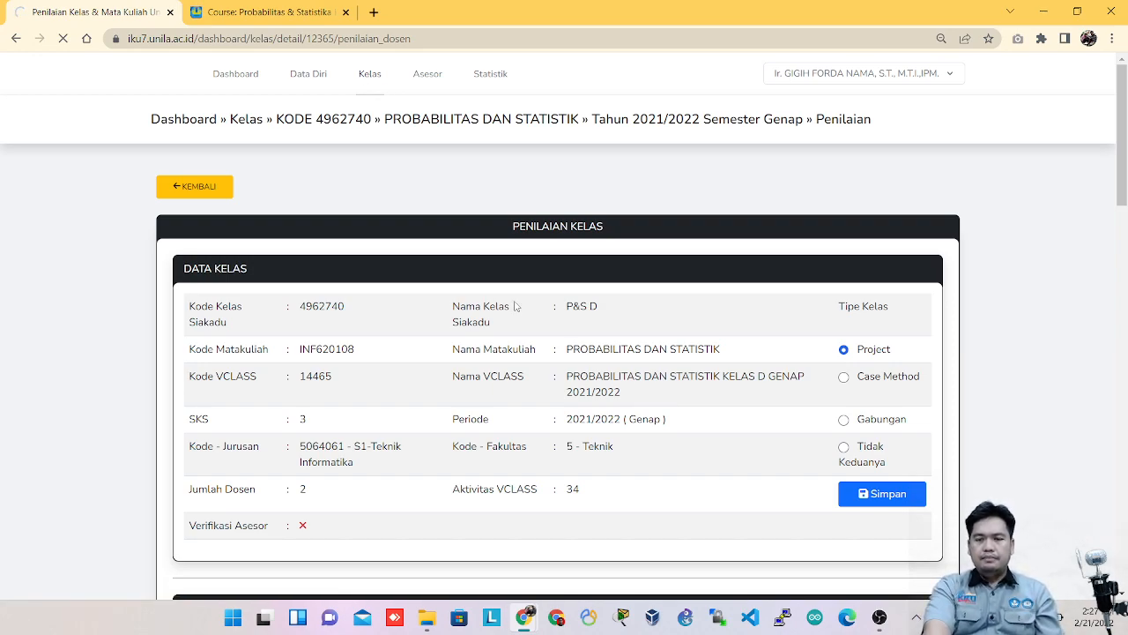
scroll(635, 356, down, 3)
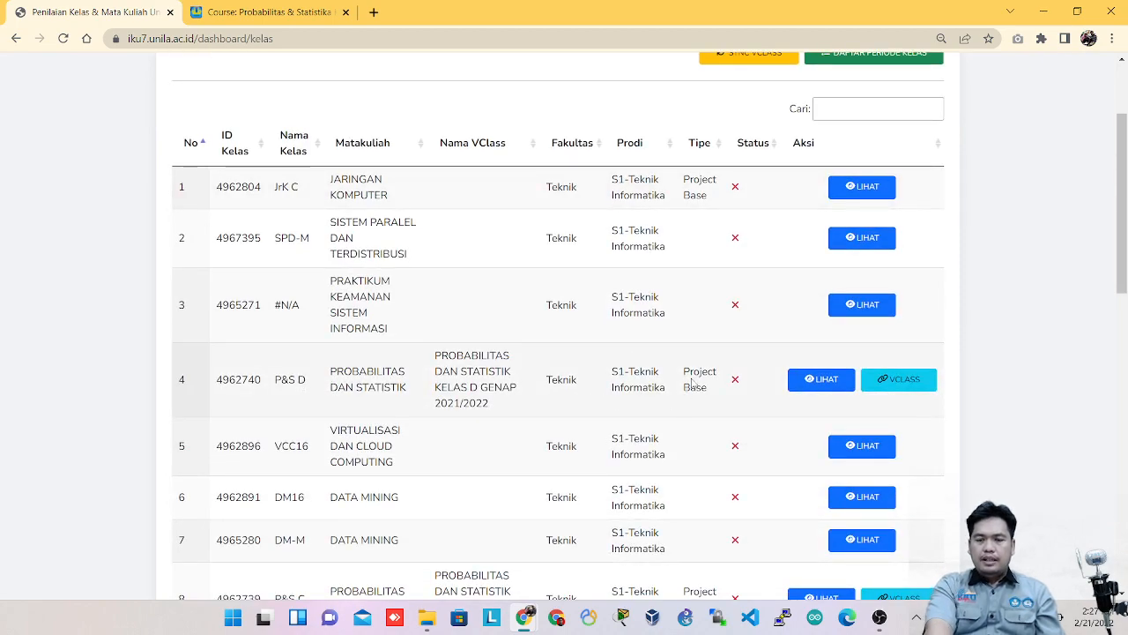
drag(686, 373, 707, 389)
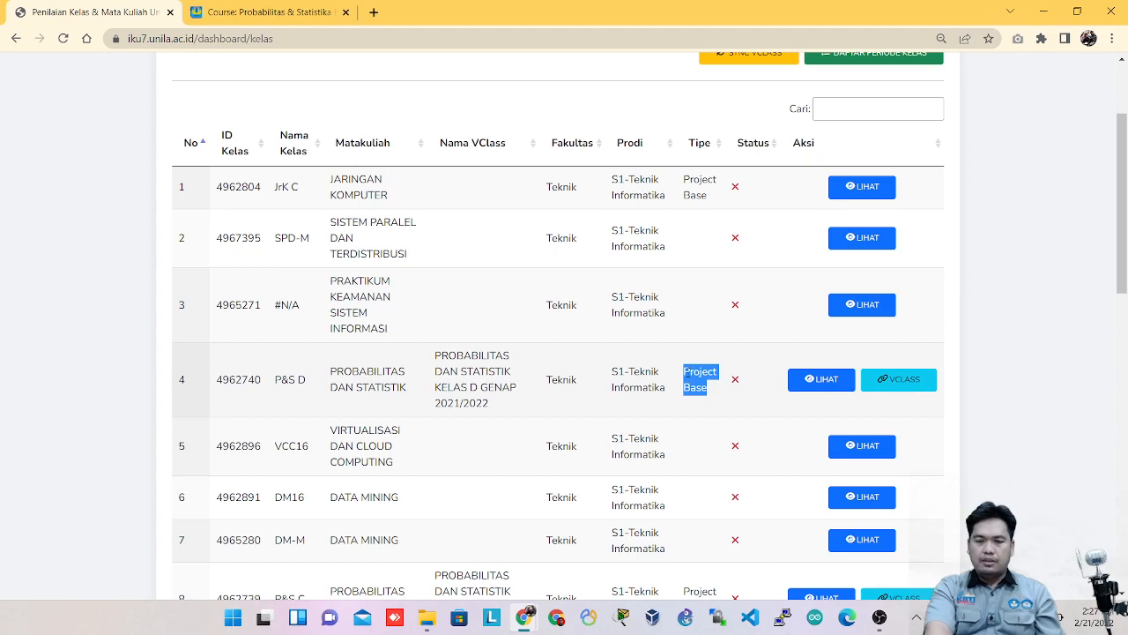
scroll(686, 379, down, 2)
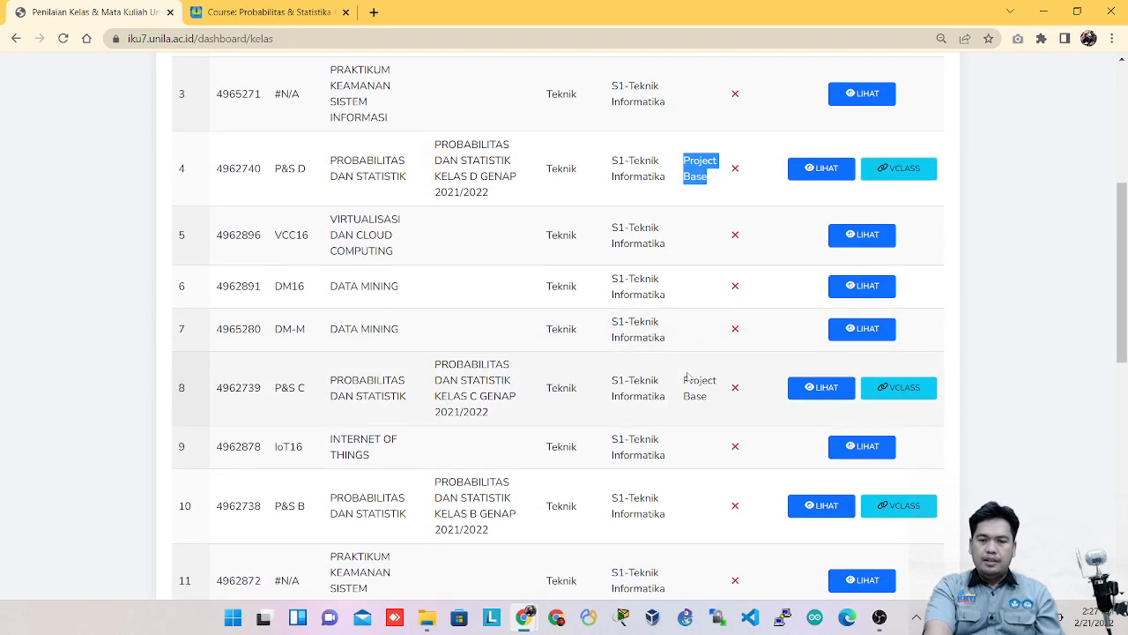
scroll(686, 379, down, 1)
scroll(688, 377, down, 1)
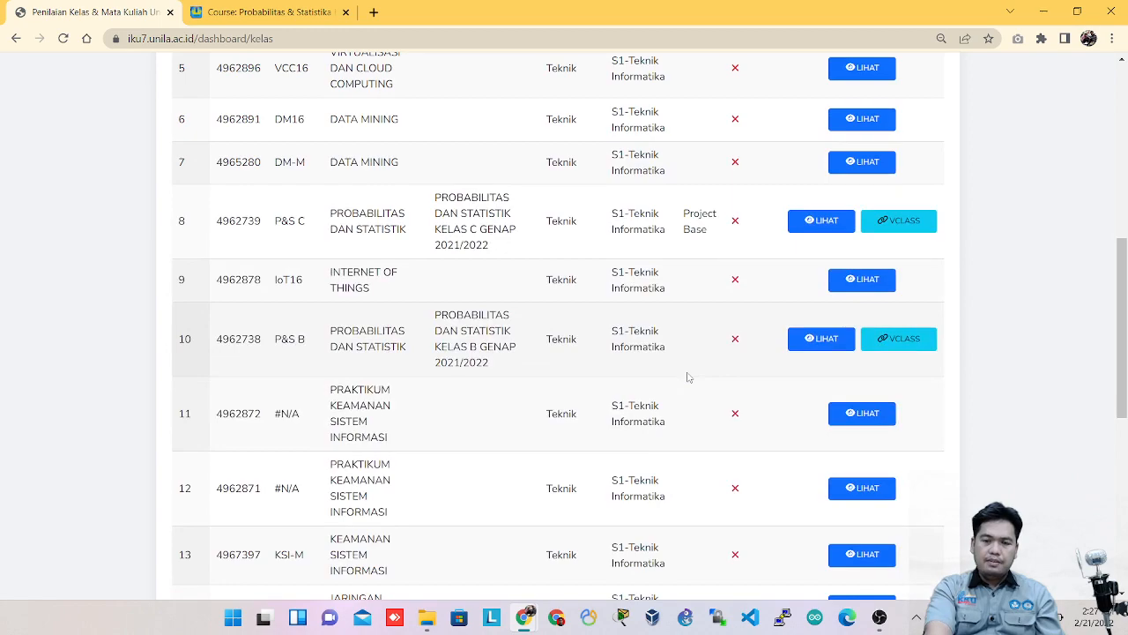
scroll(689, 377, up, 2)
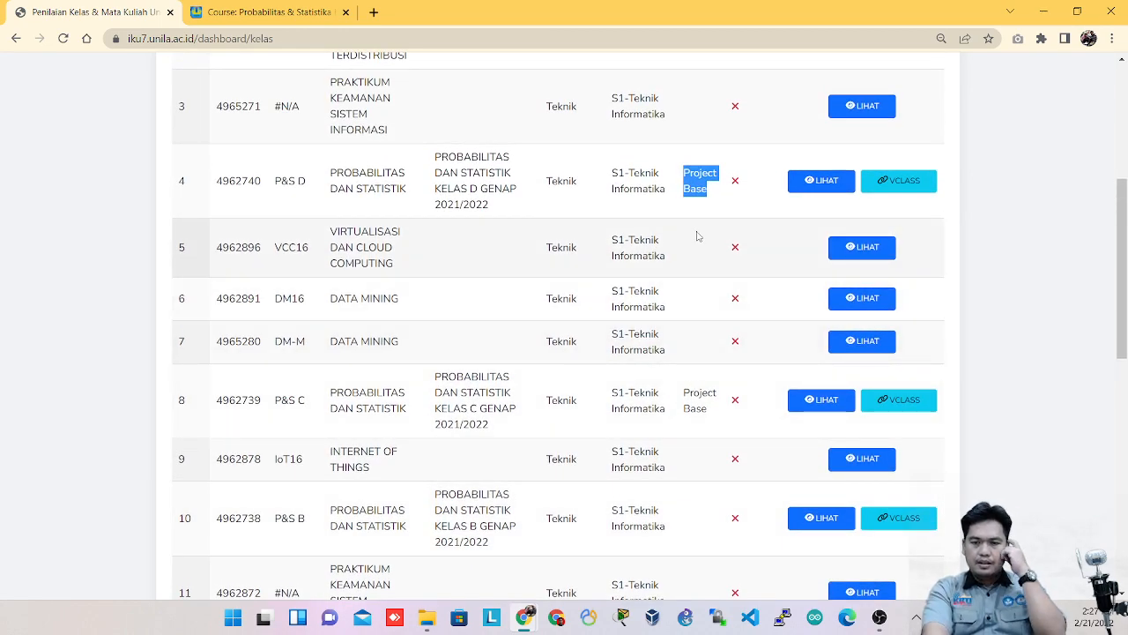
scroll(697, 236, down, 1)
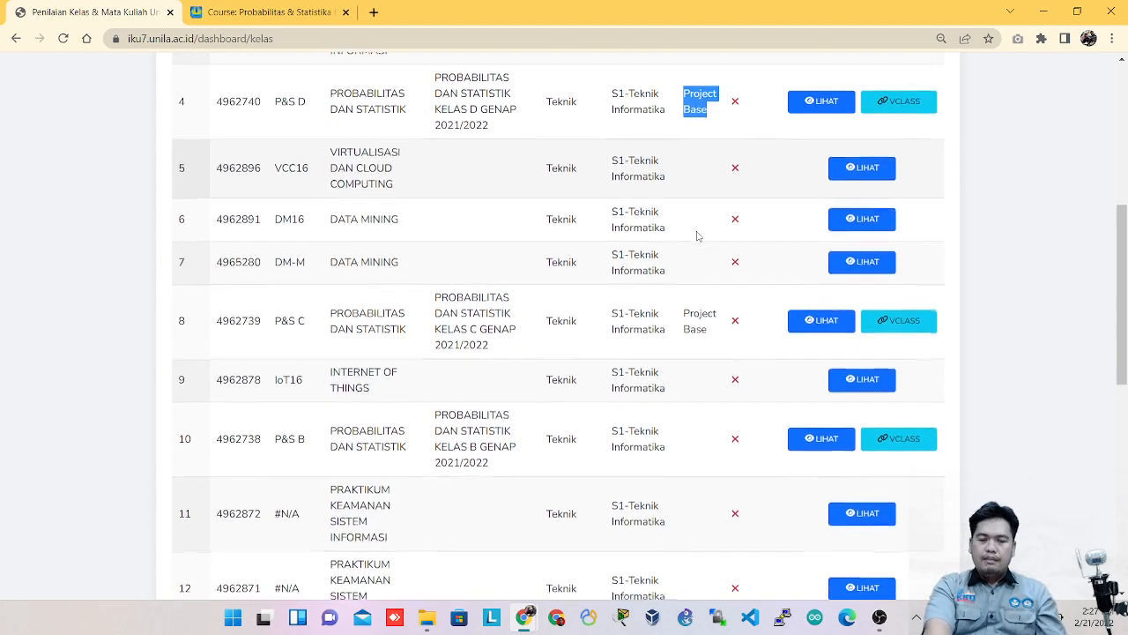
scroll(697, 236, up, 2)
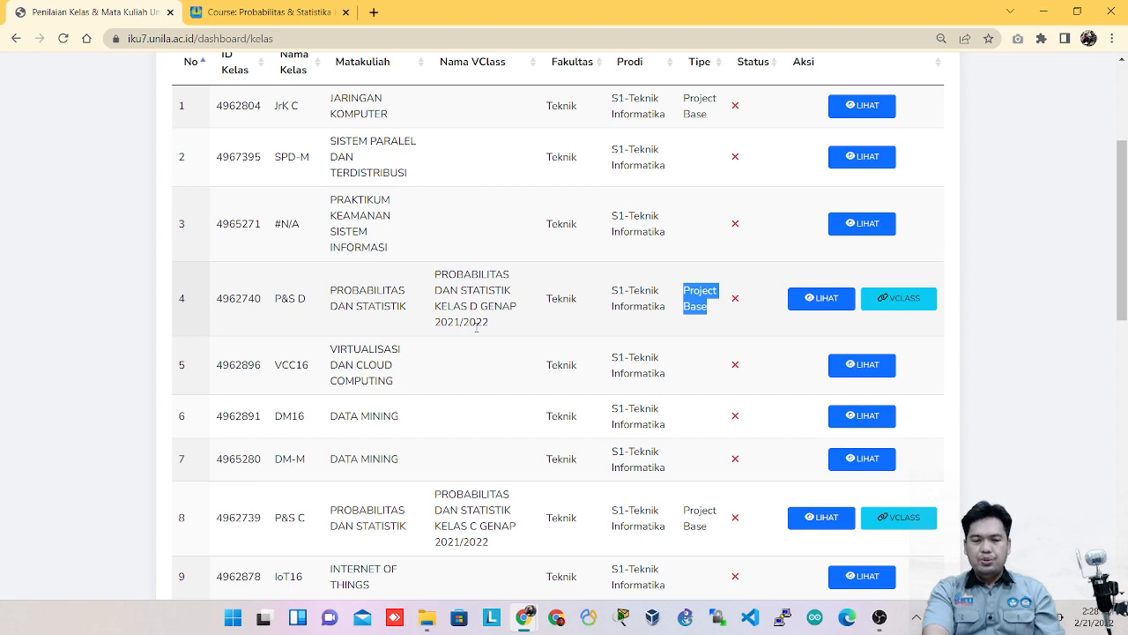
Step: Check the linked VClass name of the P&S D class and review the semester's class list
scroll(476, 327, up, 1)
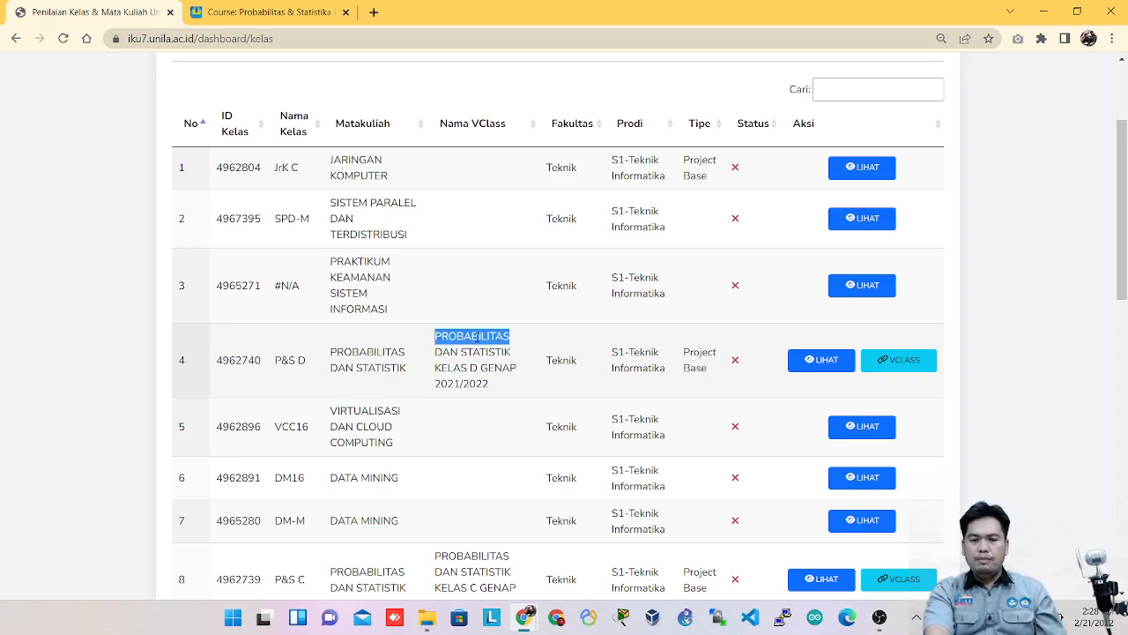
triple_click(476, 335)
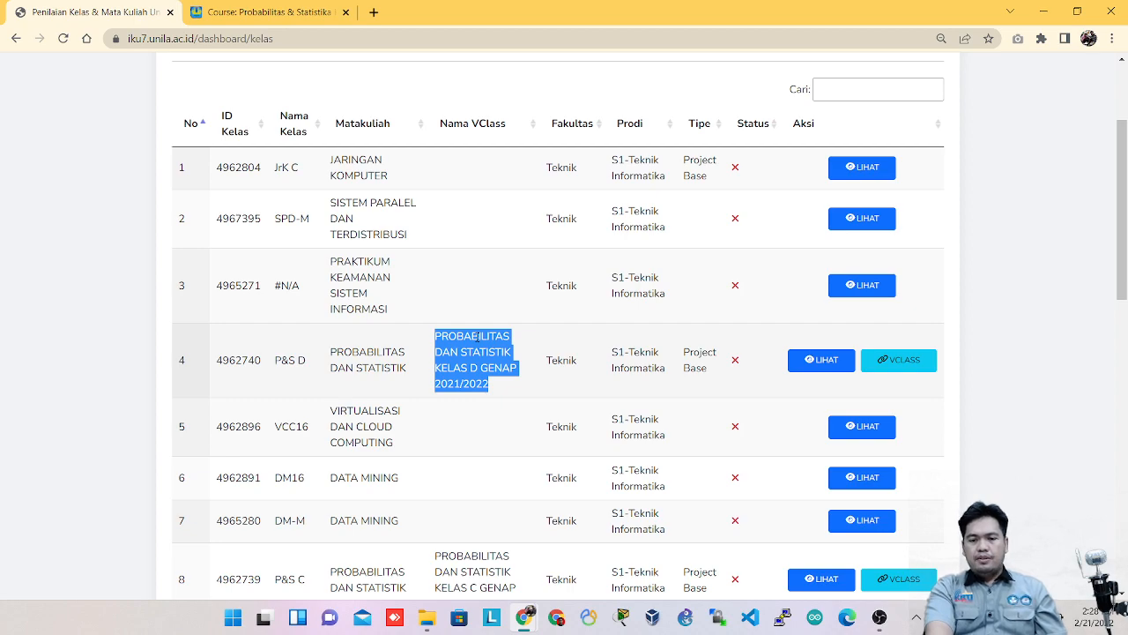
scroll(476, 337, up, 2)
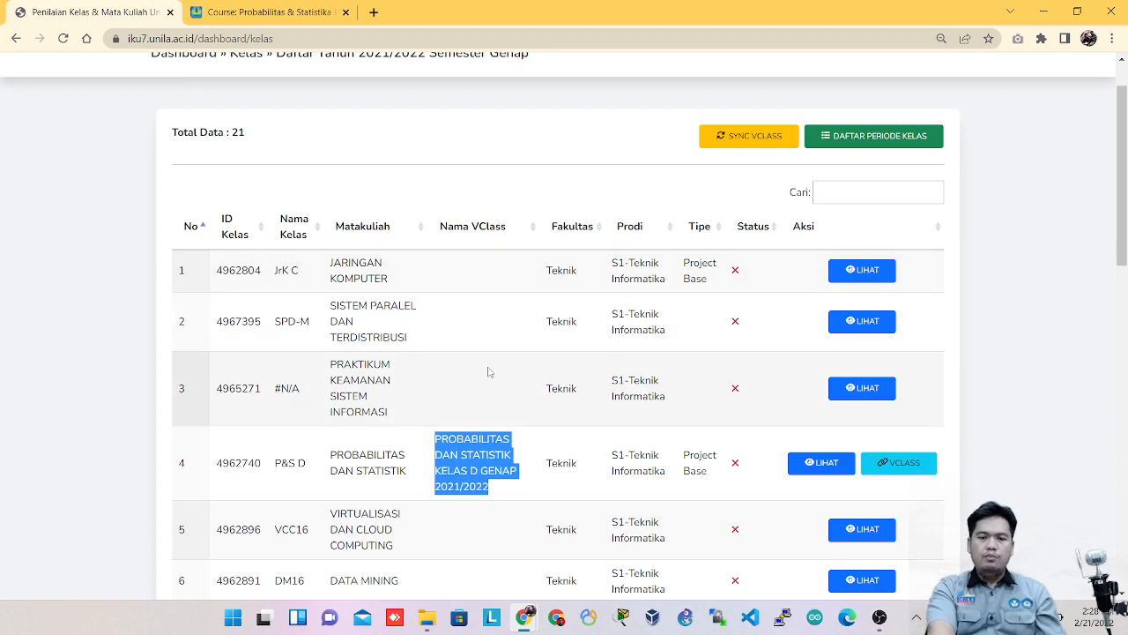
scroll(489, 372, up, 1)
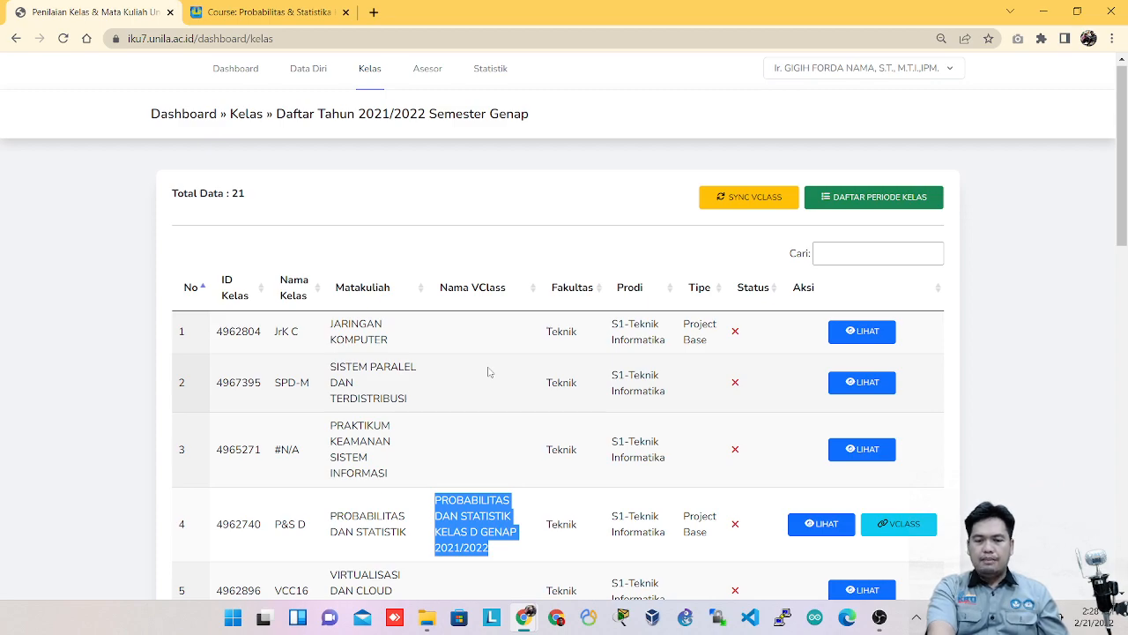
scroll(487, 372, down, 1)
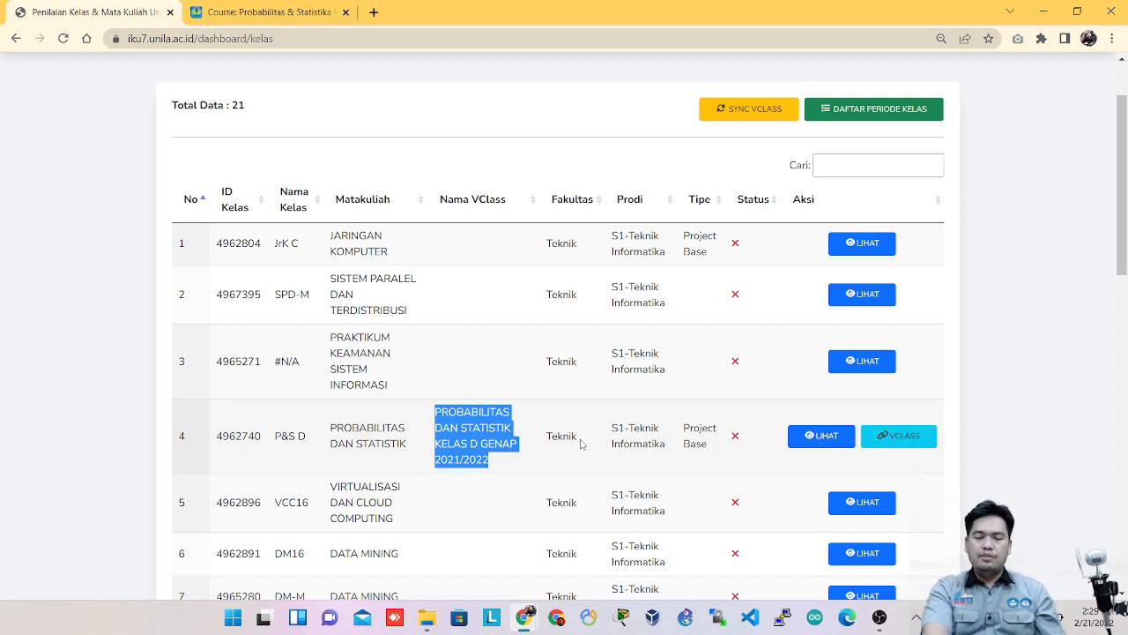
scroll(580, 443, up, 1)
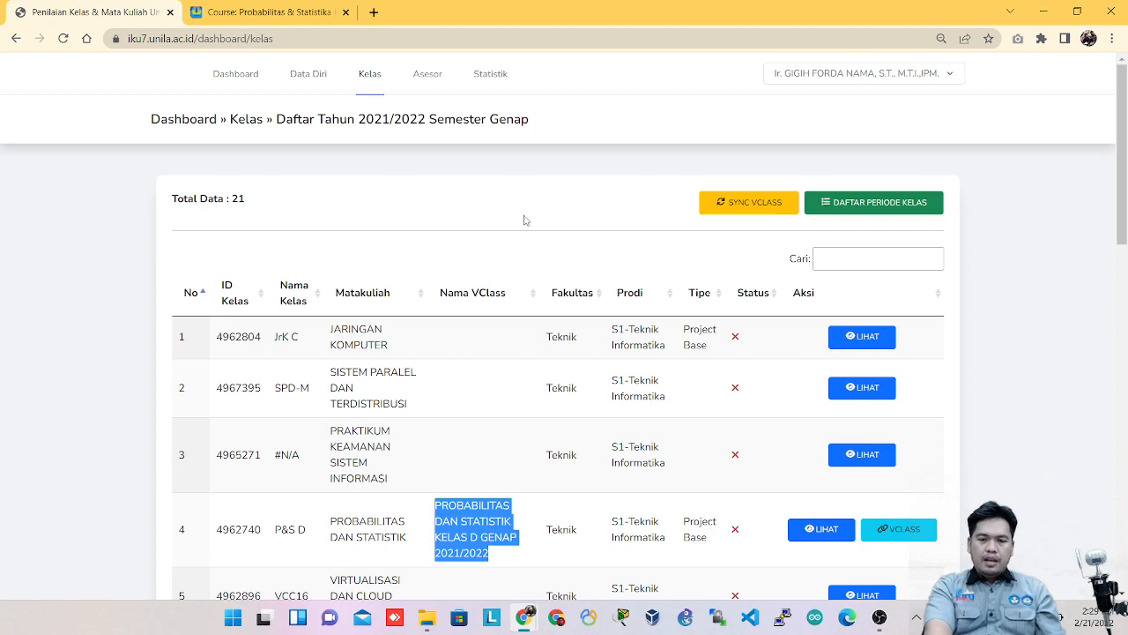
scroll(532, 220, down, 1)
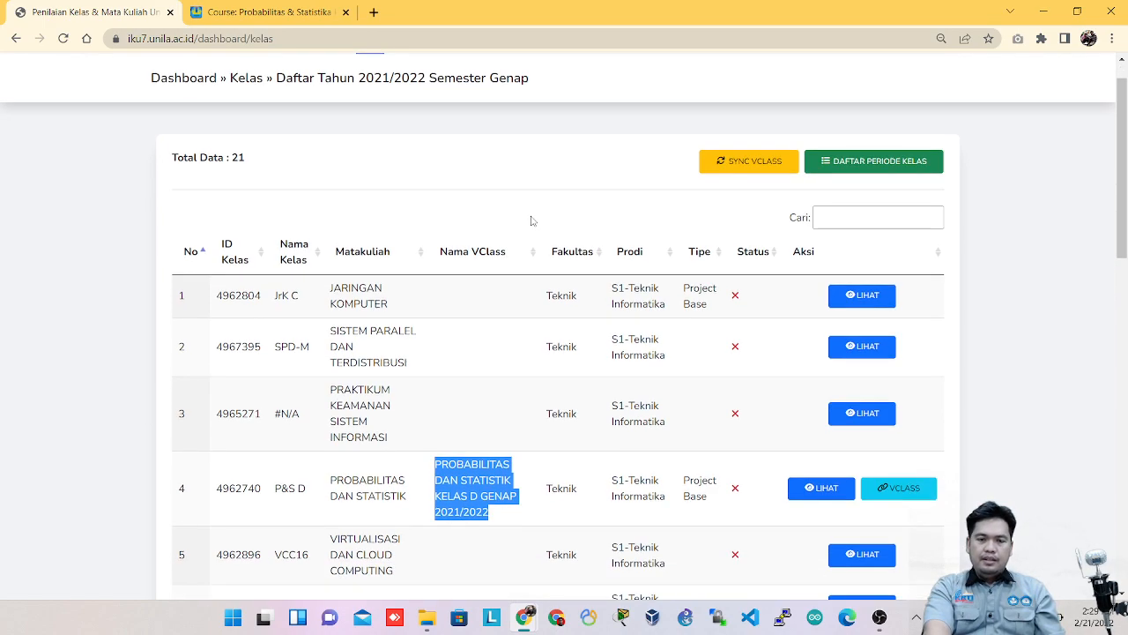